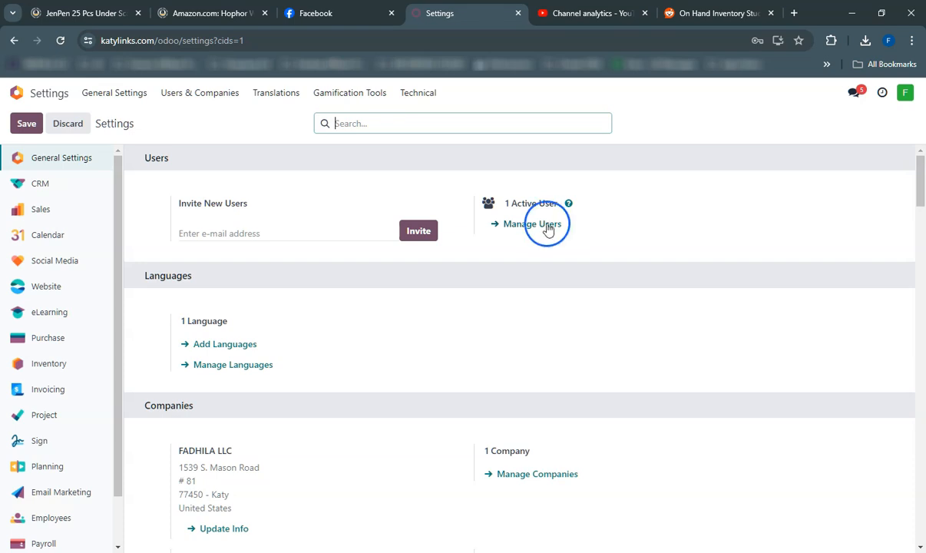
Review the Inventory settings from the Operations section through Shipping, Products and Traceability to the Warehouse section.
scroll(115, 238, "down", 2)
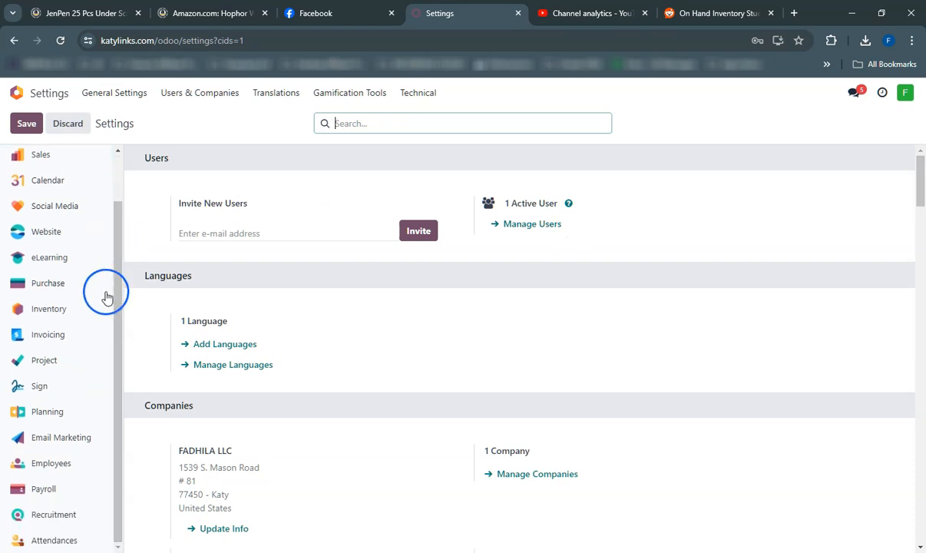
left_click(72, 311)
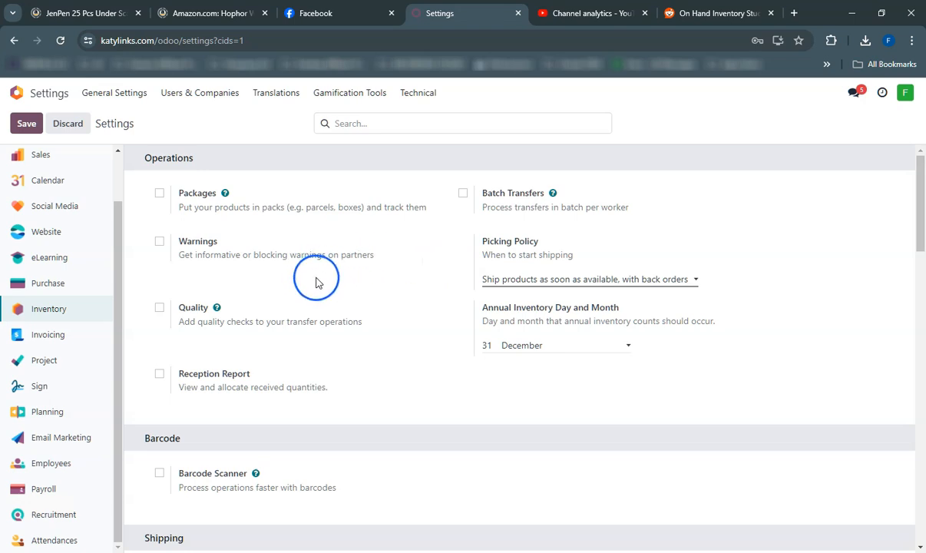
left_click(162, 202)
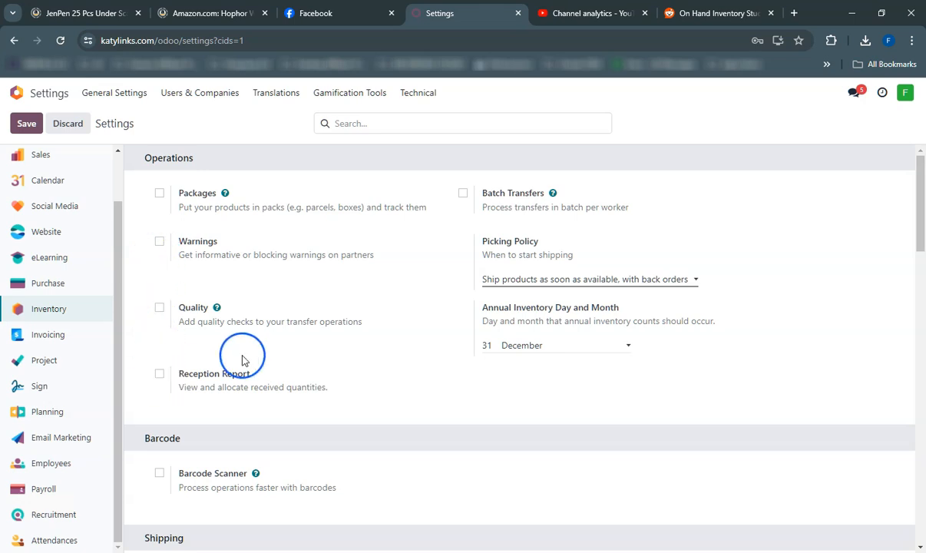
scroll(436, 341, "down", 5)
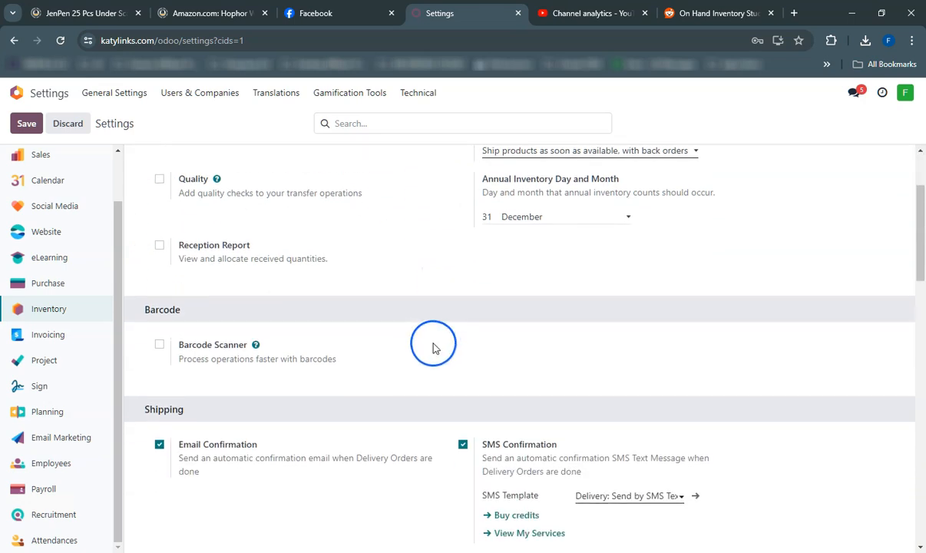
scroll(373, 350, "down", 5)
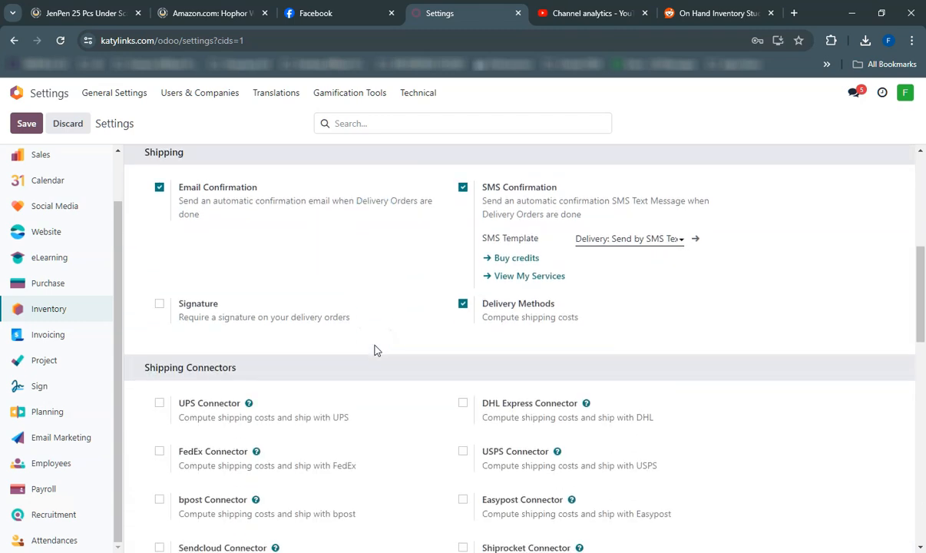
scroll(374, 350, "down", 8)
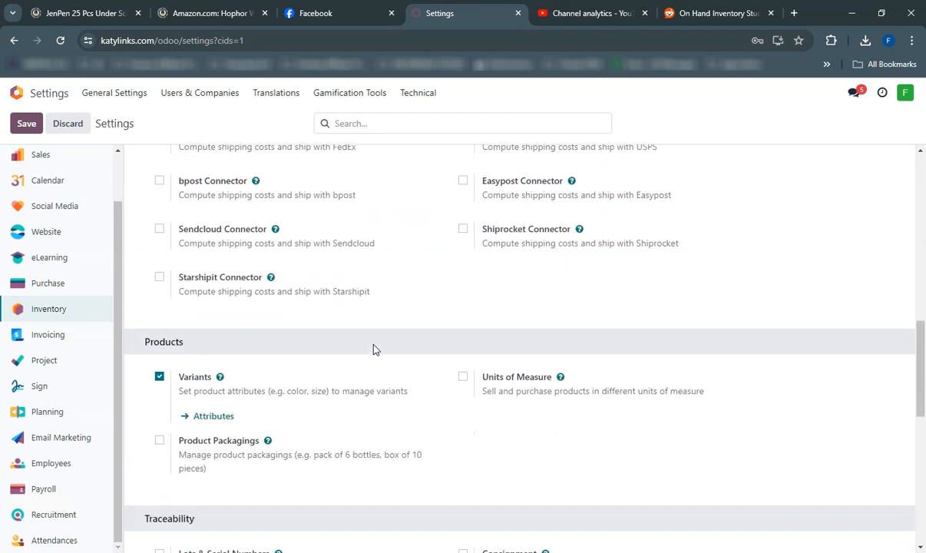
scroll(374, 349, "down", 3)
scroll(374, 346, "down", 1)
left_click(351, 330)
scroll(339, 323, "down", 1)
left_click(376, 325)
scroll(376, 325, "down", 5)
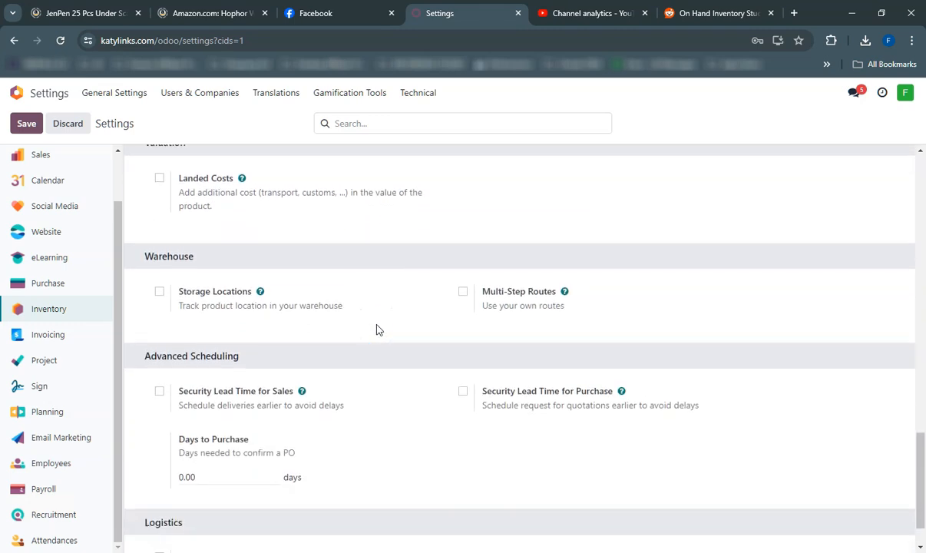
Try enabling Storage Locations under Warehouse and opening its Locations list, discarding the unsaved settings changes.
scroll(372, 326, "down", 1)
left_click(249, 278)
left_click(158, 251)
left_click(159, 252)
left_click(504, 326)
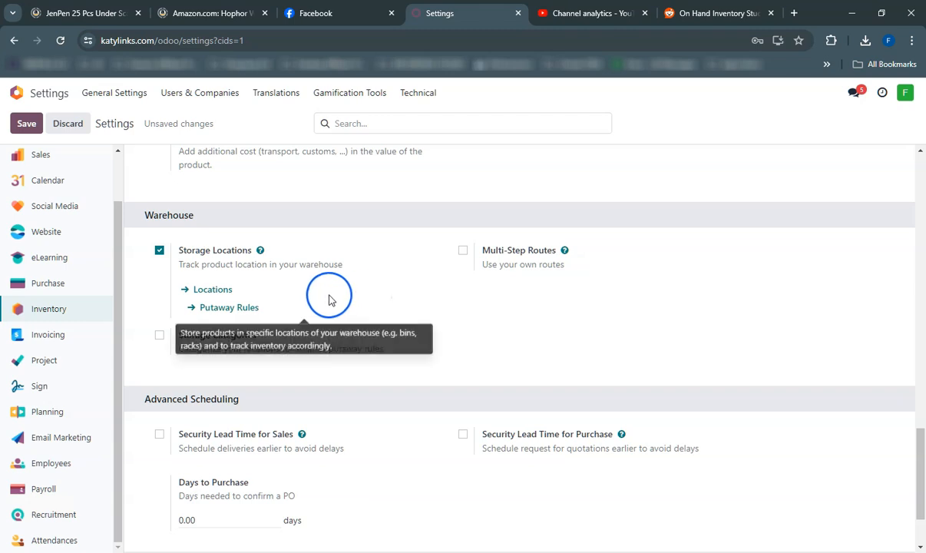
left_click(220, 288)
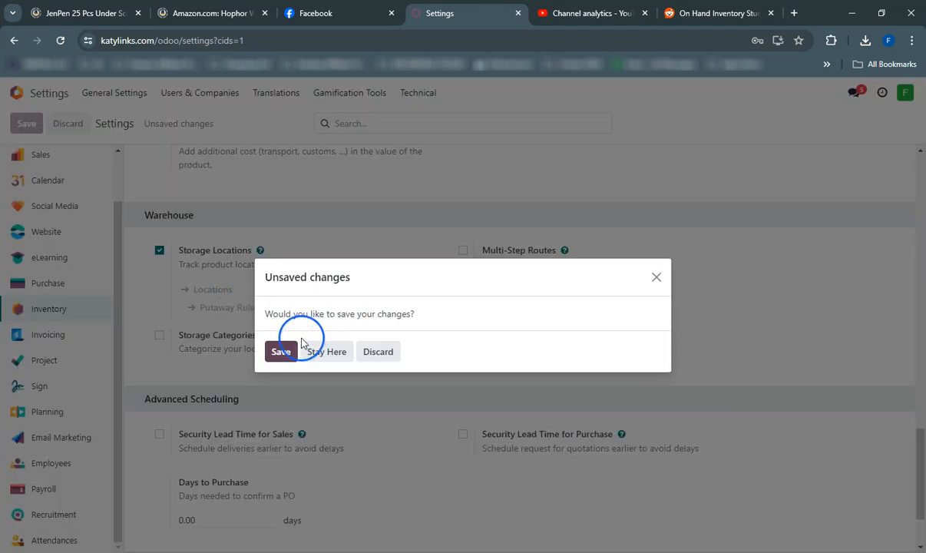
left_click(391, 353)
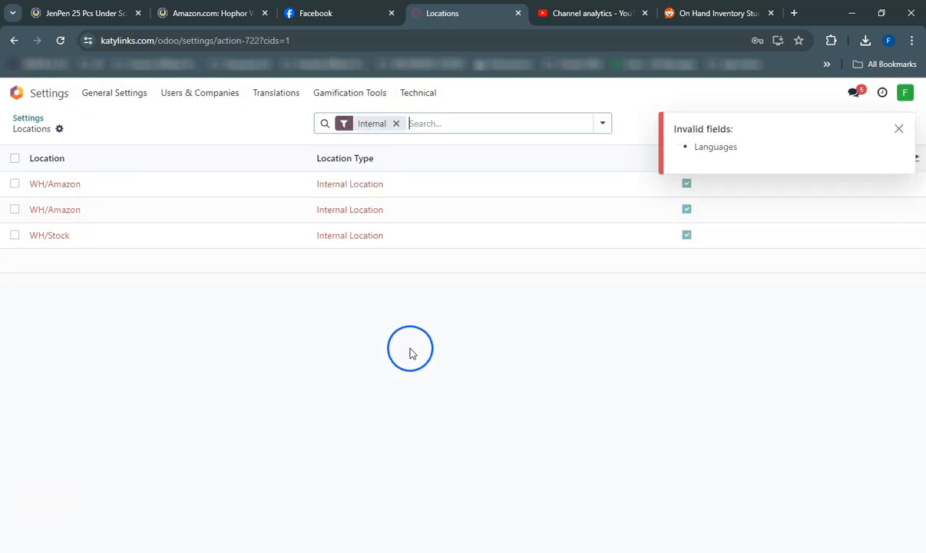
Return to the home screen, search for "sett" and open the general Settings app.
left_click(16, 94)
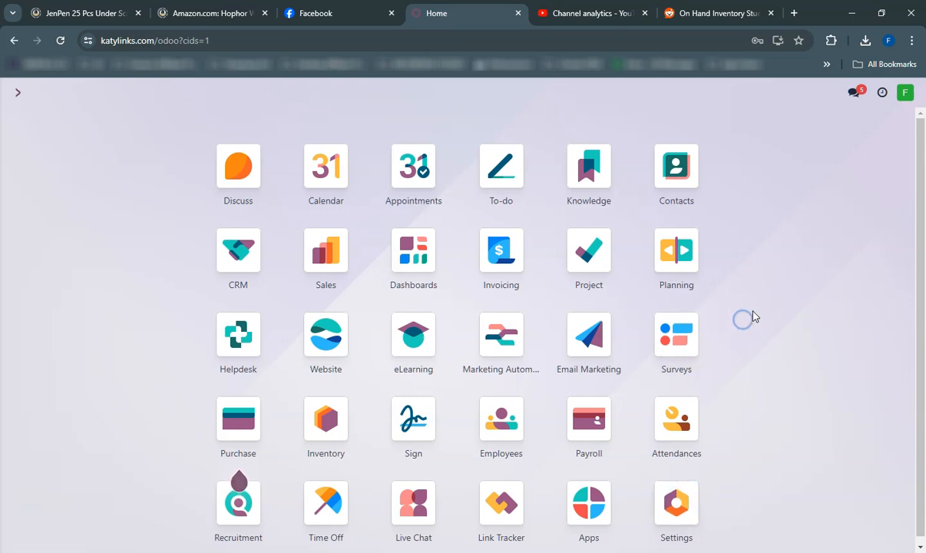
type("sett")
left_click(338, 265)
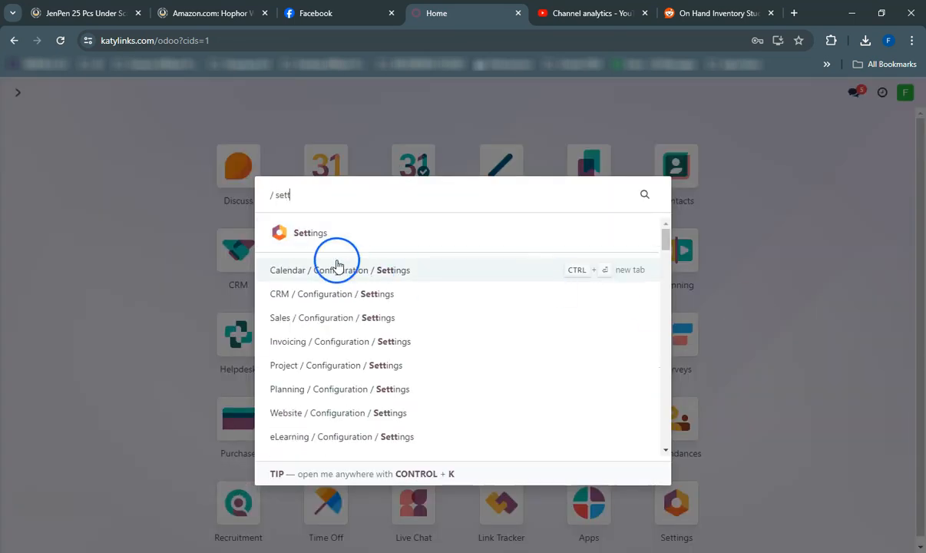
left_click(311, 232)
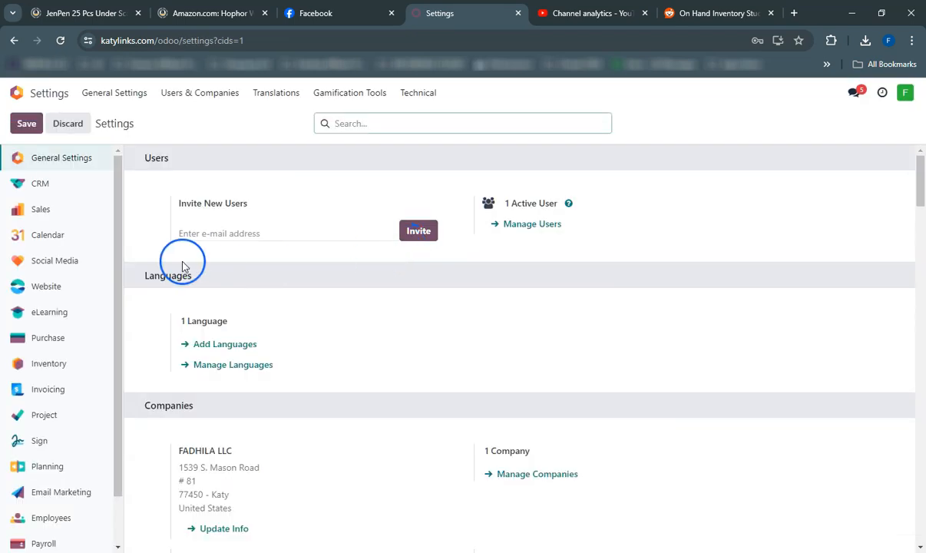
Enable Storage Locations in the Warehouse section of the Inventory settings and save the settings.
left_click(59, 360)
scroll(322, 294, "down", 3)
scroll(321, 294, "down", 12)
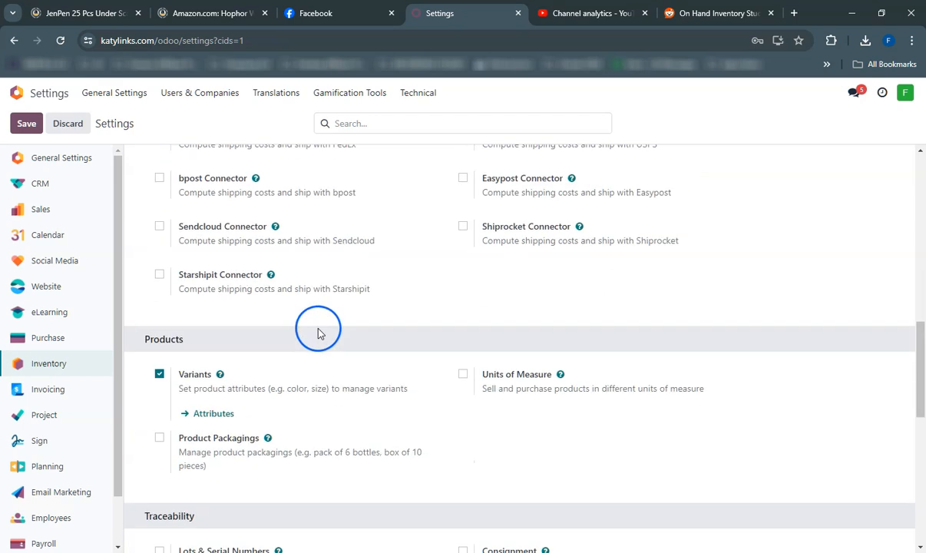
scroll(316, 346, "down", 1)
left_click(159, 235)
left_click(26, 123)
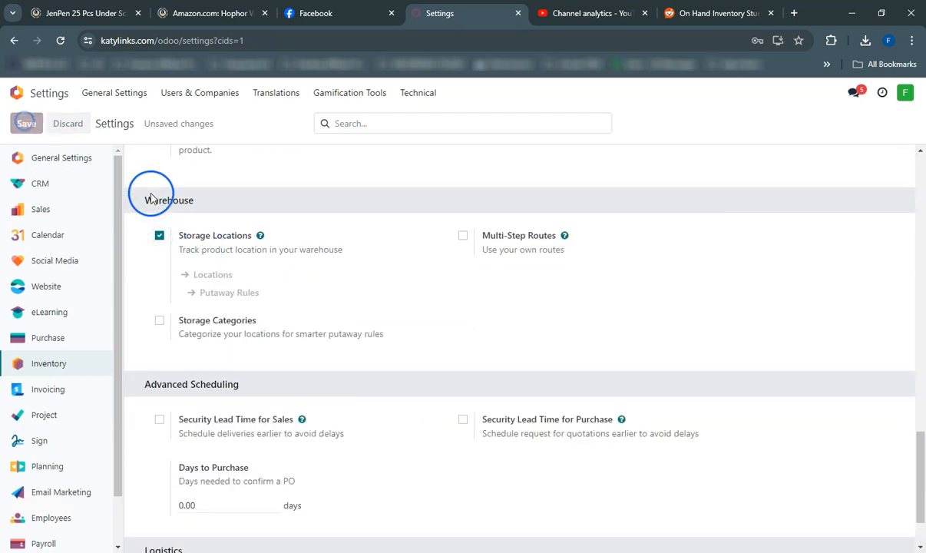
left_click(224, 274)
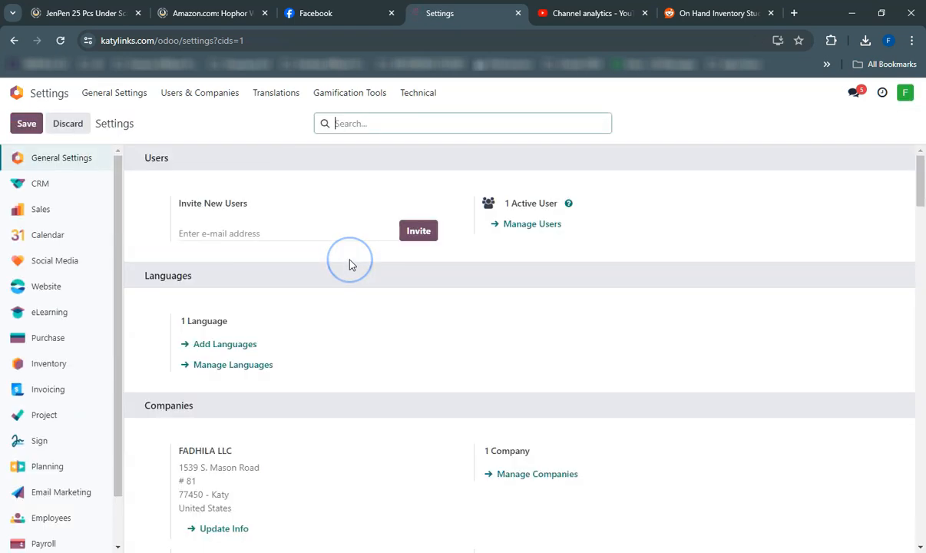
Open the Locations list belonging to Storage Locations in the Inventory settings to view the internal locations.
scroll(349, 265, "down", 5)
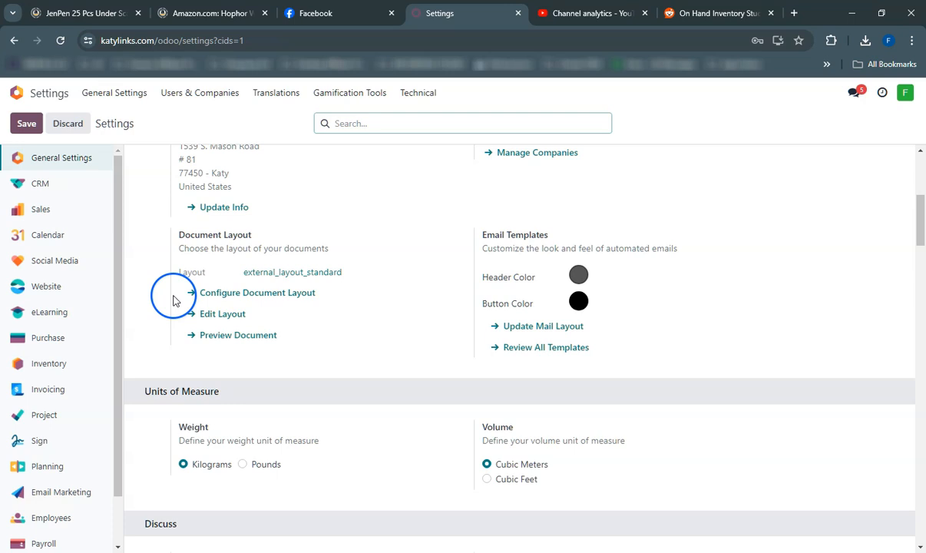
left_click(49, 363)
scroll(407, 261, "down", 5)
scroll(380, 283, "down", 8)
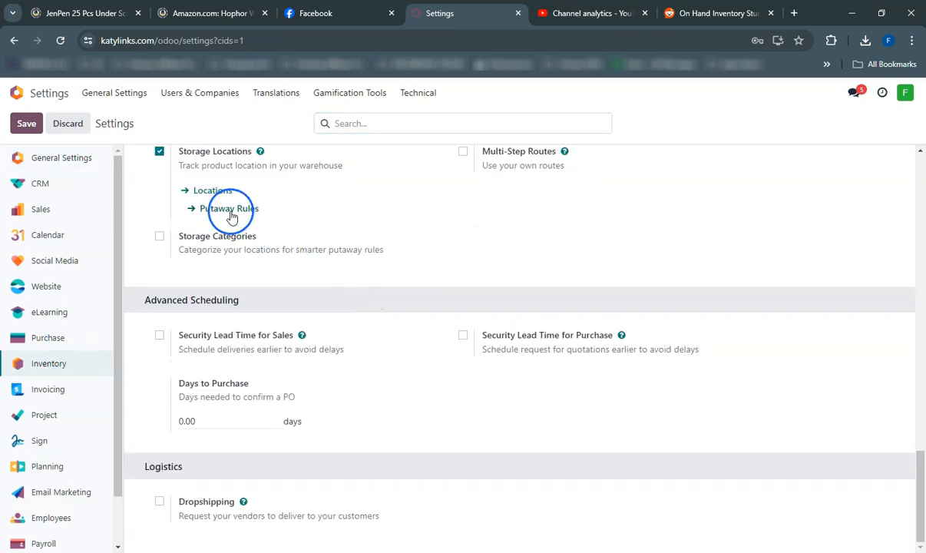
left_click(221, 197)
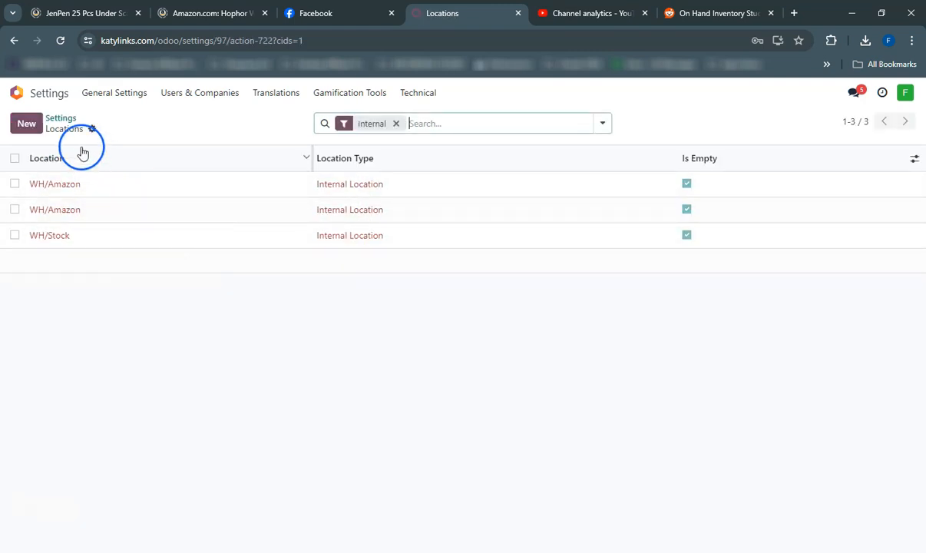
left_click(27, 125)
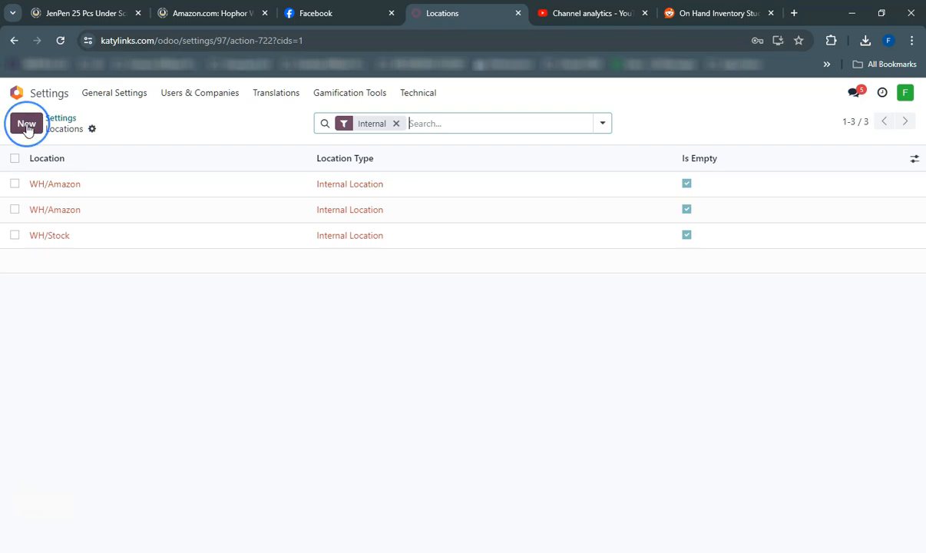
left_click(188, 180)
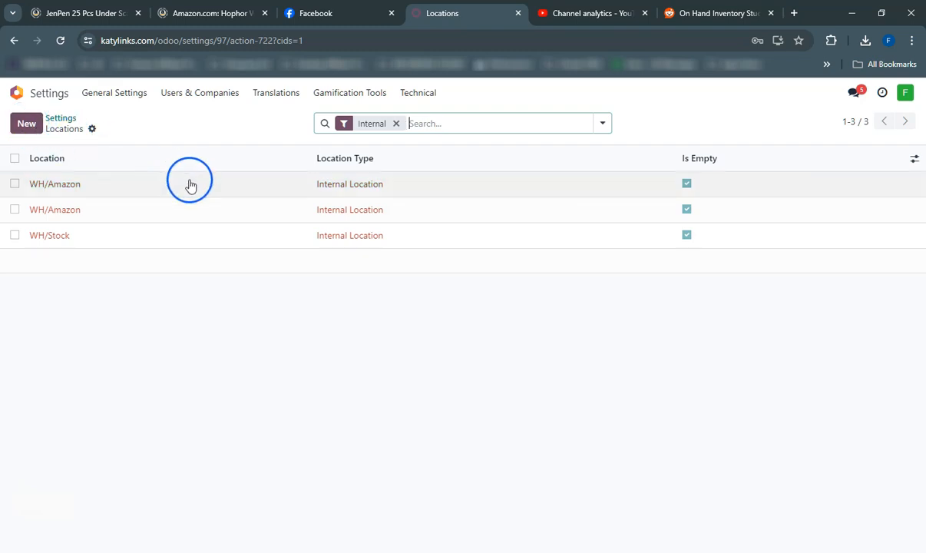
Return to the home screen, search for "inve" and open the Inventory app.
left_click(20, 95)
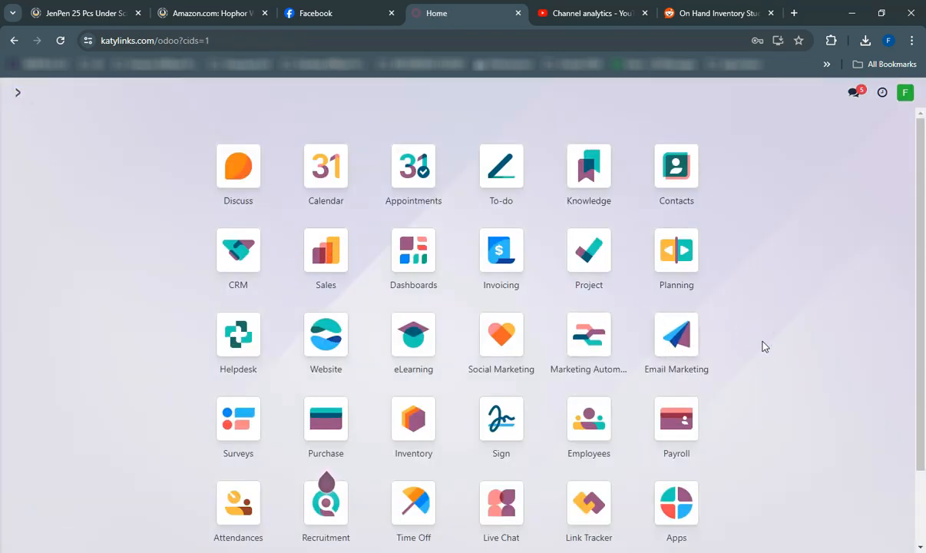
scroll(764, 349, "down", 2)
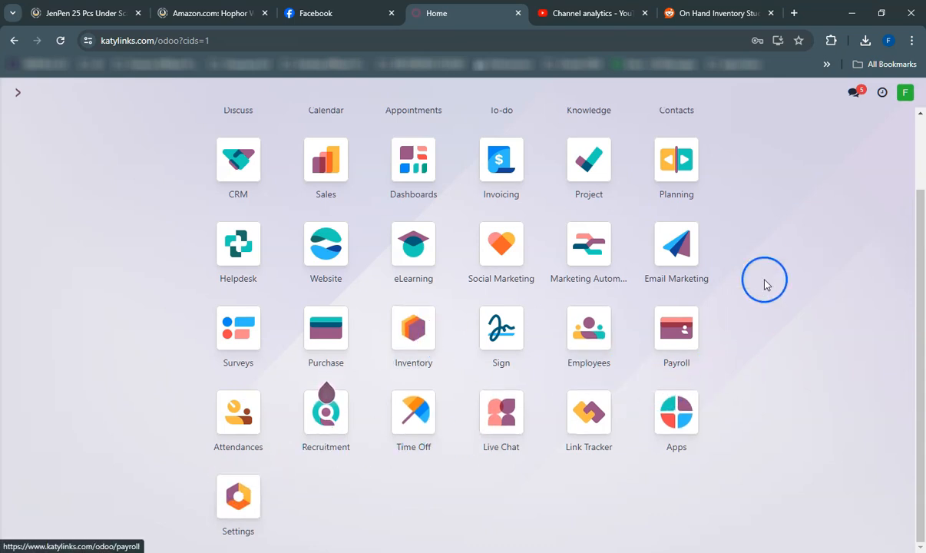
type("inve")
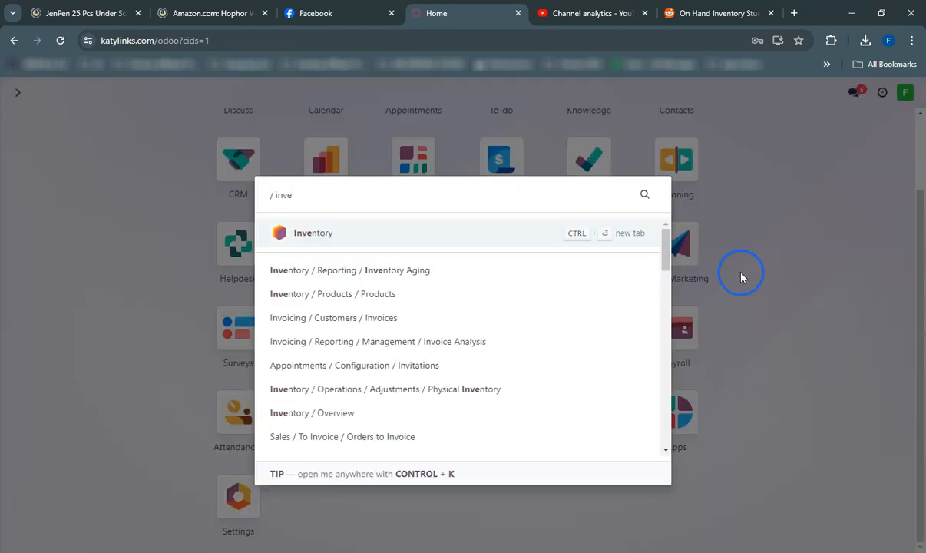
left_click(303, 227)
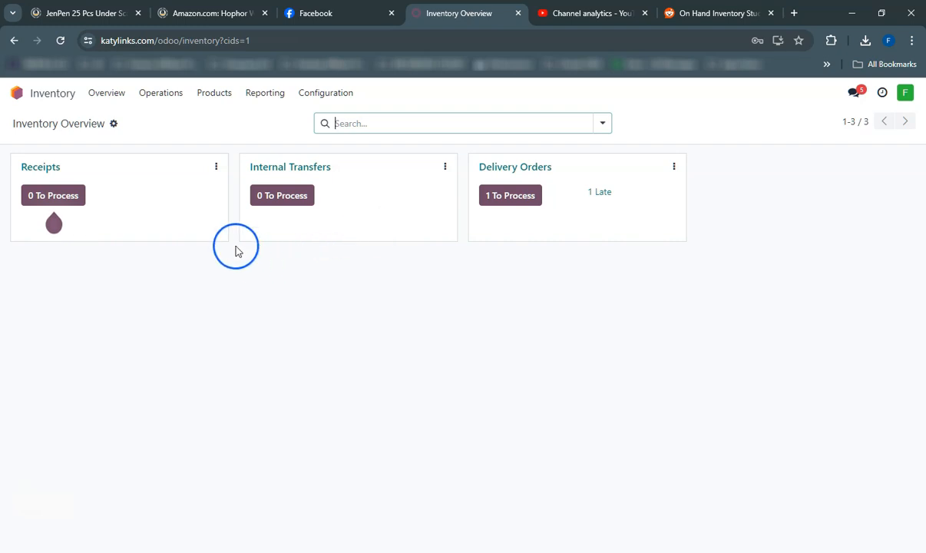
Start a new operation type in the warehouse management configuration and name it "Warehouse Transfers".
left_click(319, 96)
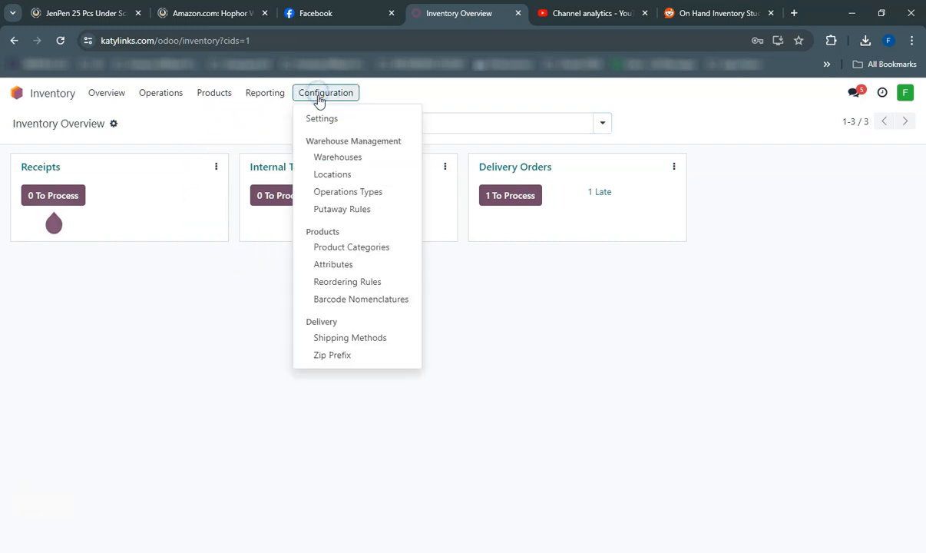
left_click(338, 197)
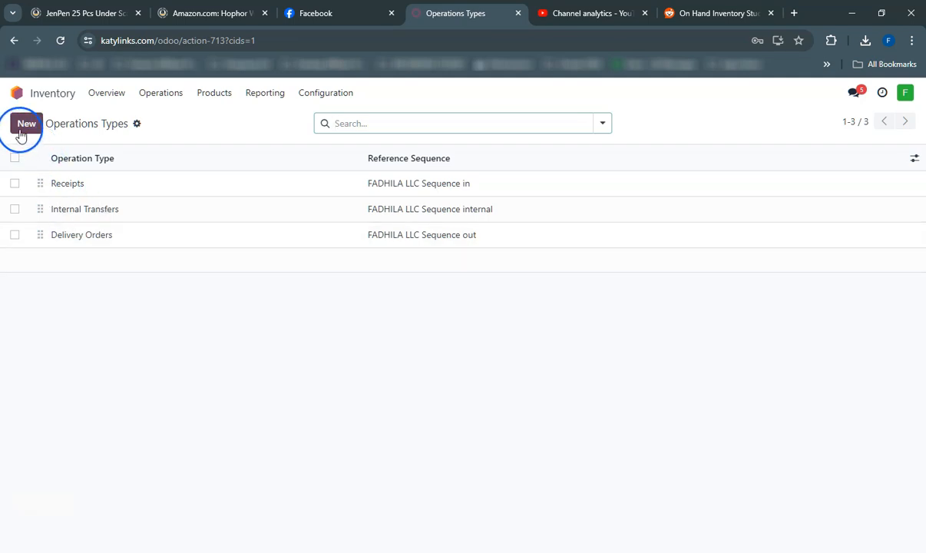
left_click(23, 127)
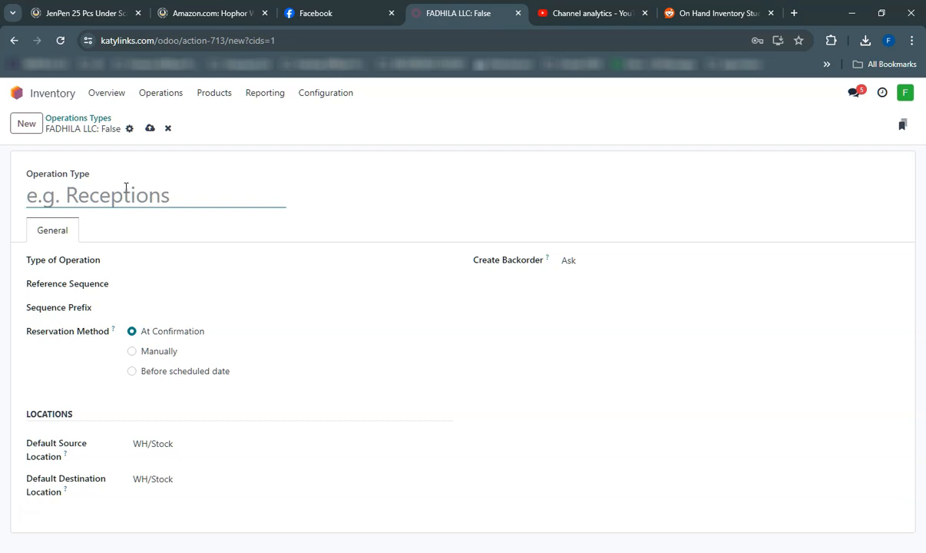
type("T")
key("BackSpace")
type("Warehouse Transfers")
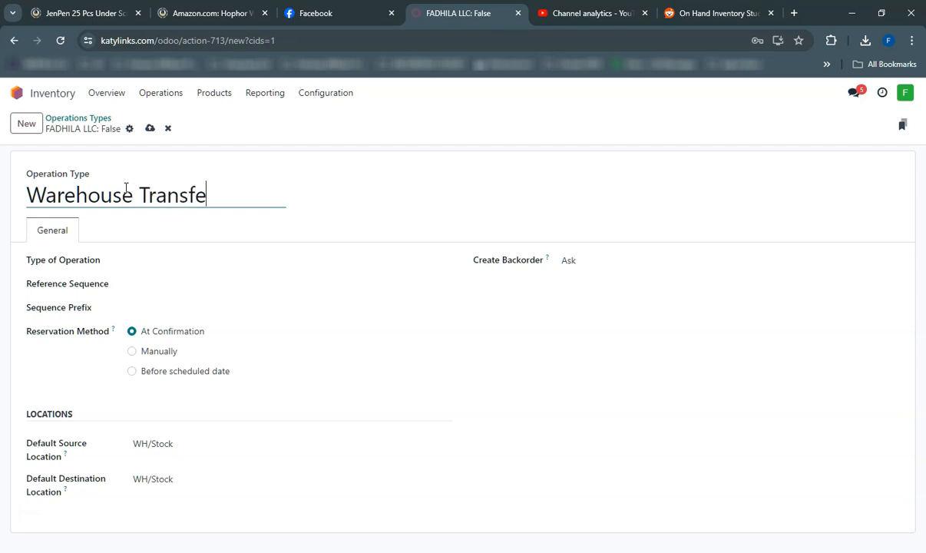
Set the new operation type's Type of Operation to Internal Transfer and its Reservation Method to Manually.
left_click(208, 278)
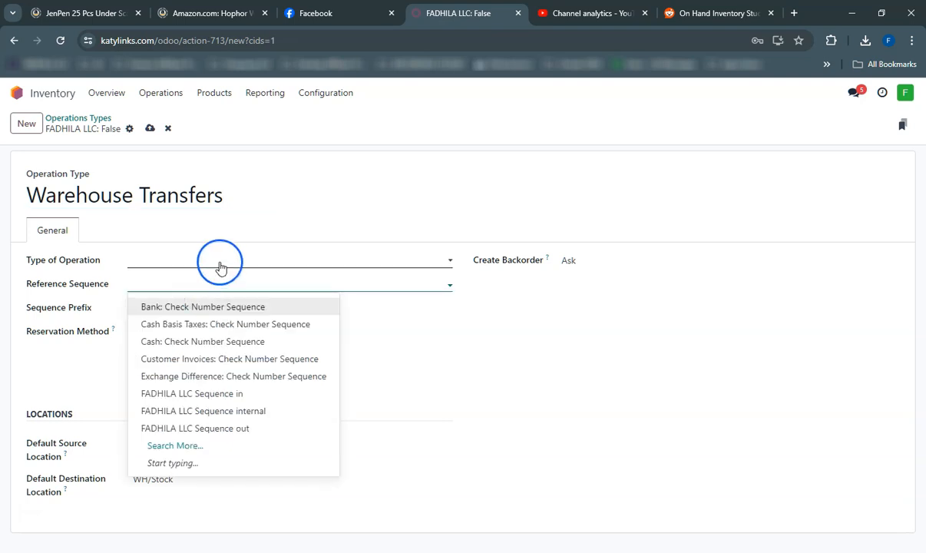
left_click(221, 261)
left_click(188, 301)
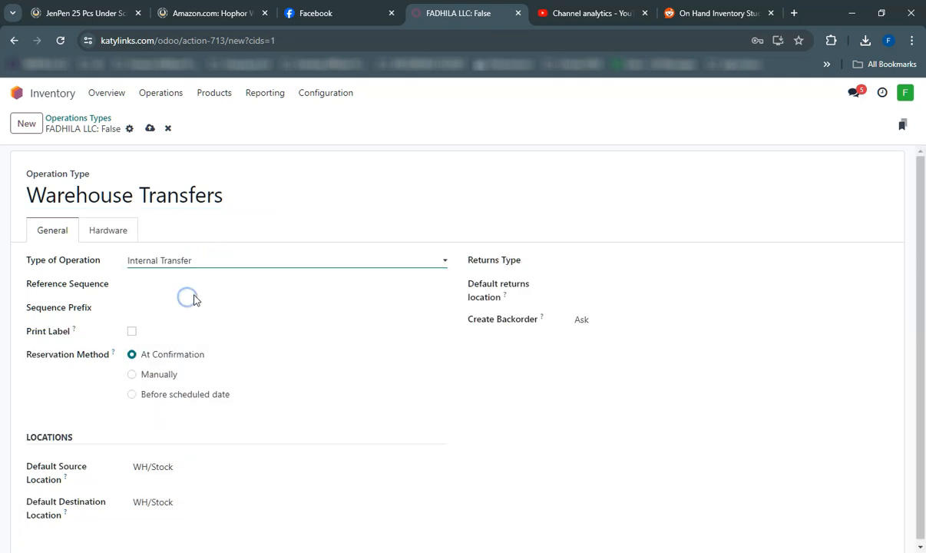
left_click(198, 285)
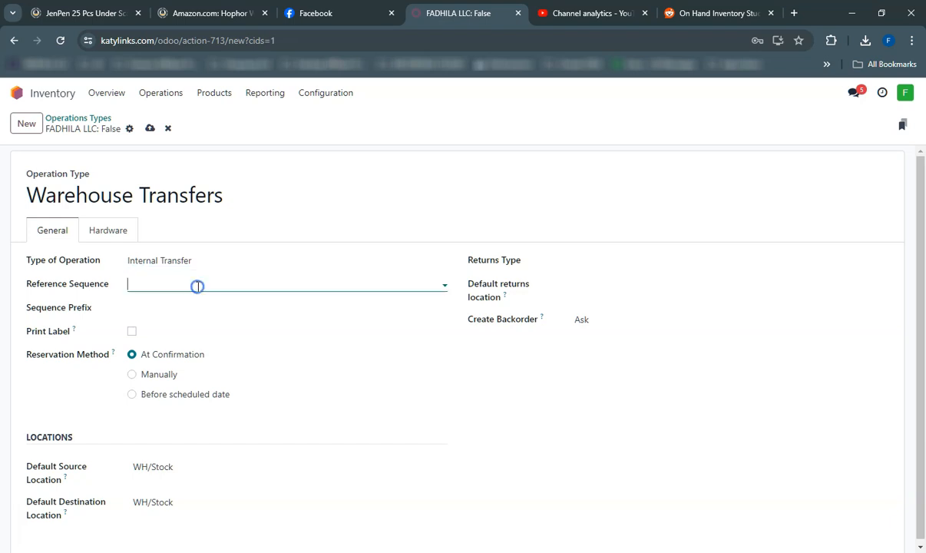
left_click(197, 286)
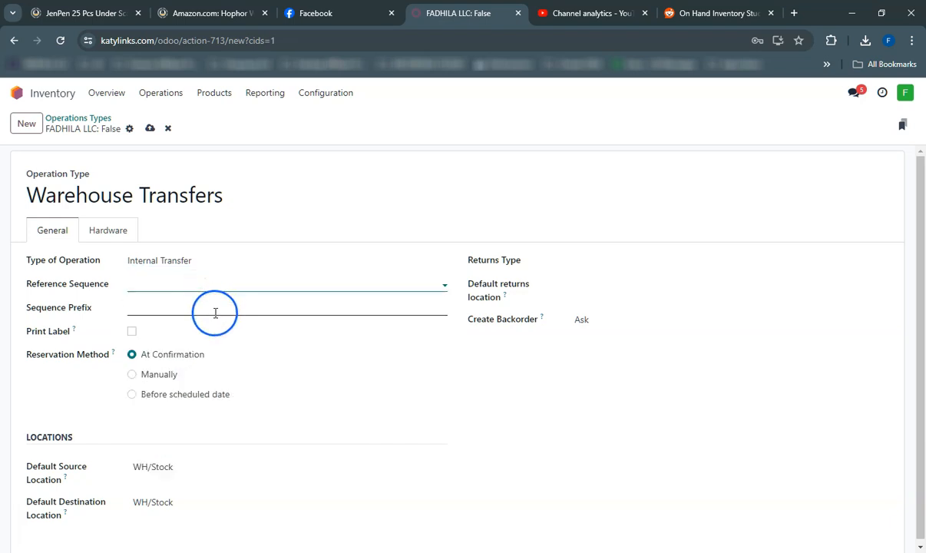
left_click(131, 377)
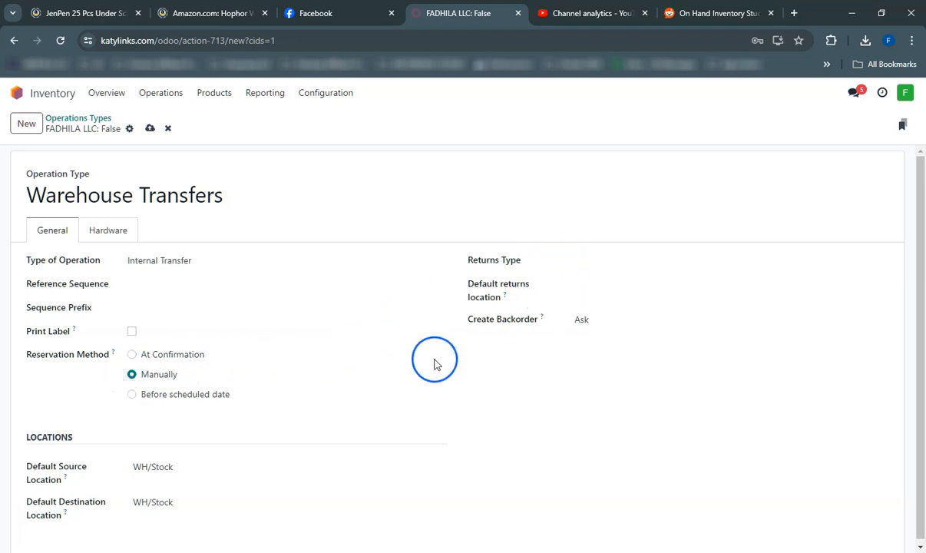
Set the operation type's Default Destination Location to Virtual Locations/Production and its Sequence Prefix to TRANSFER, then save the record.
left_click(209, 465)
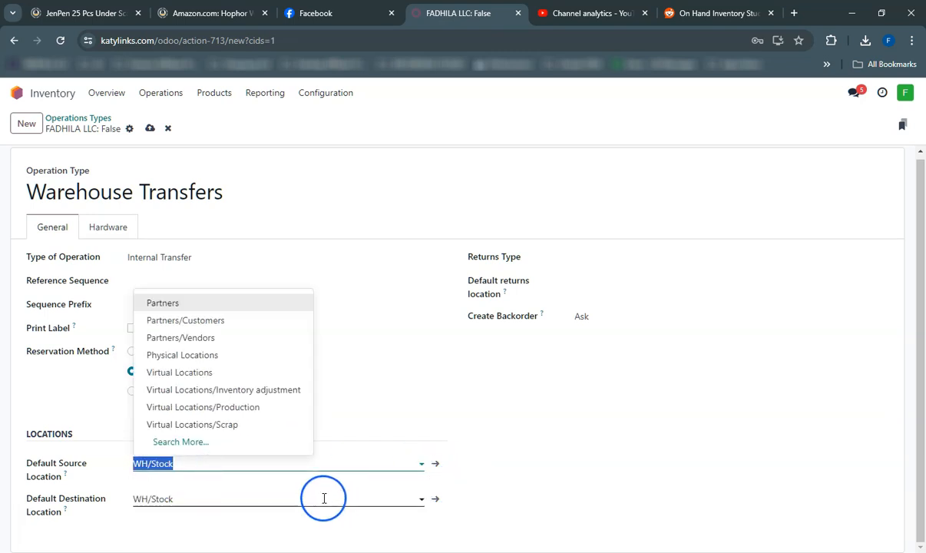
left_click(327, 498)
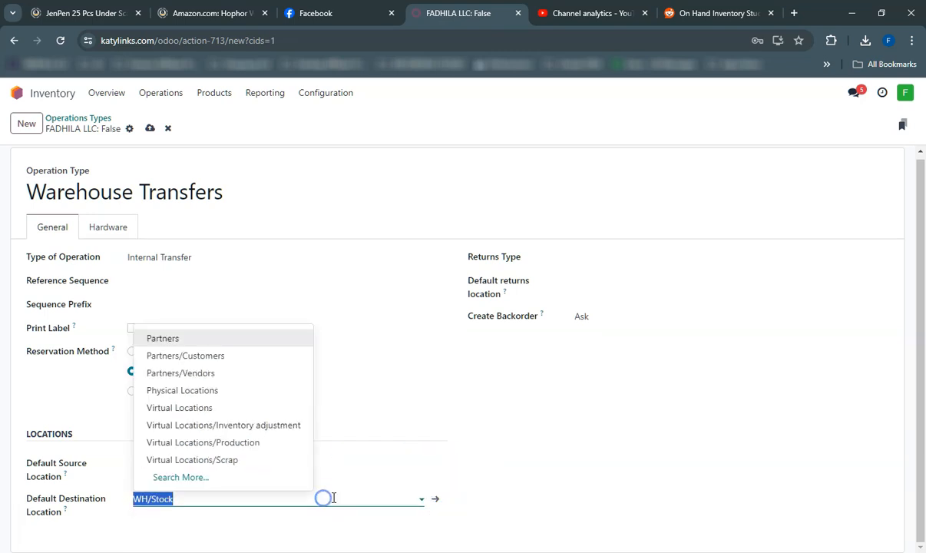
left_click(222, 443)
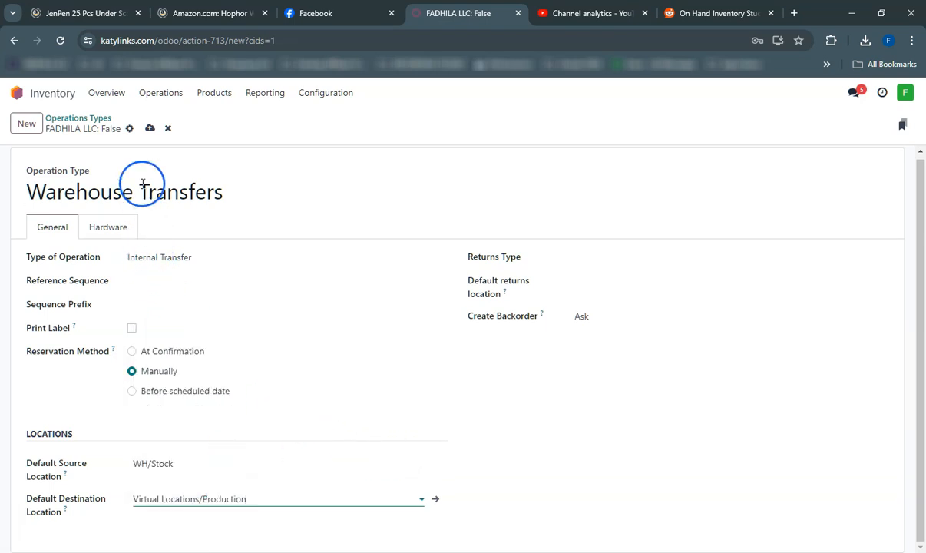
left_click(150, 130)
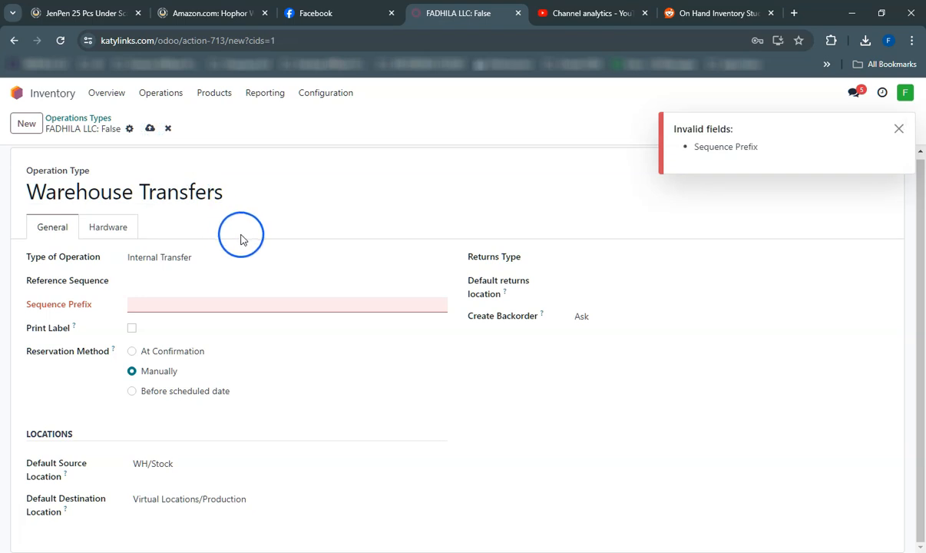
left_click(163, 302)
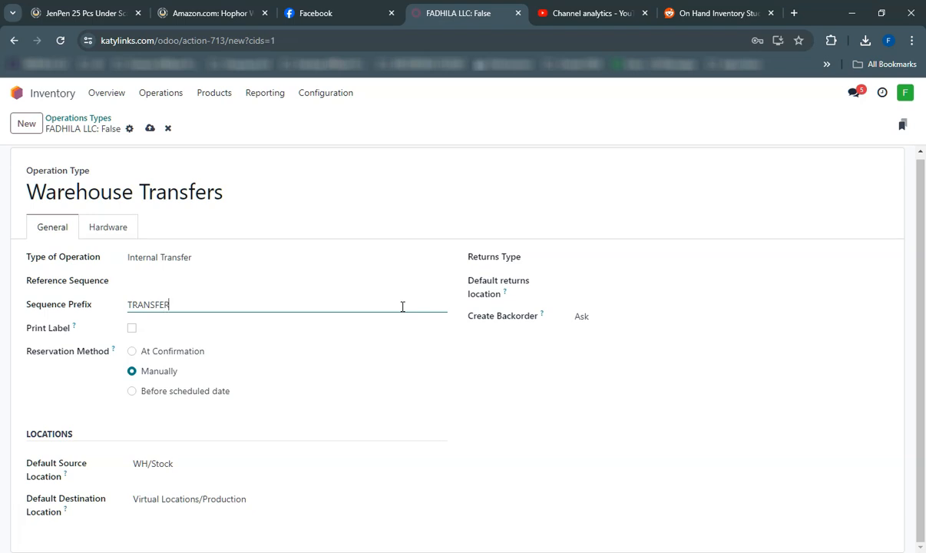
left_click(150, 128)
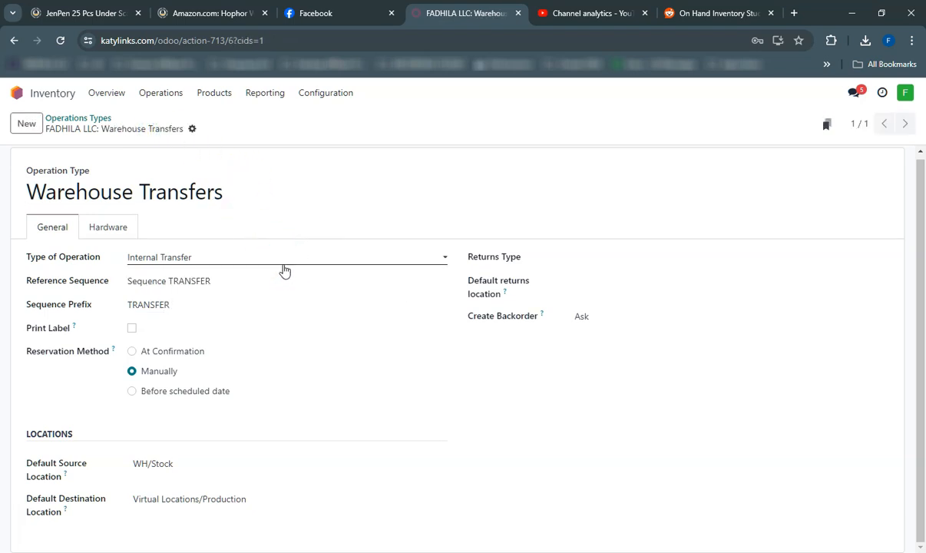
Open the Moves History report and remove its Done filter to view all product moves.
left_click(266, 97)
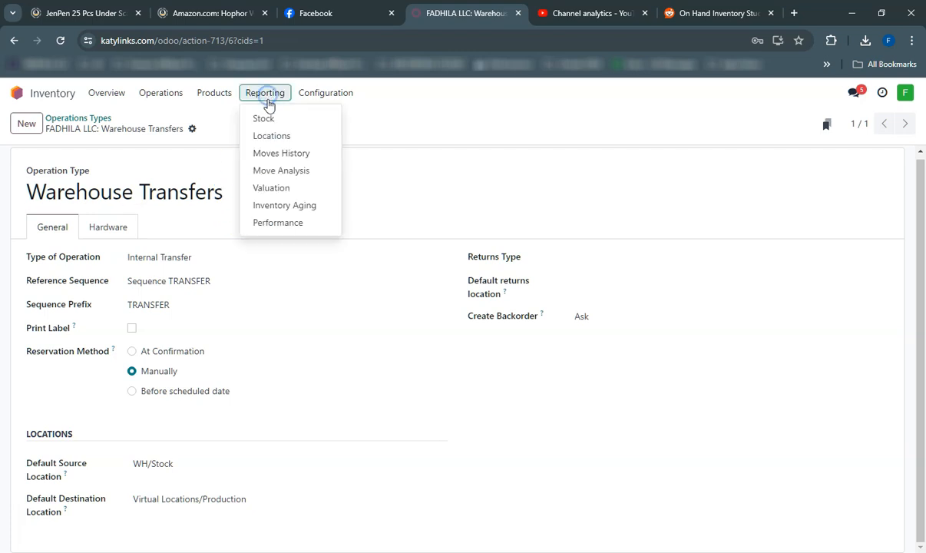
left_click(274, 157)
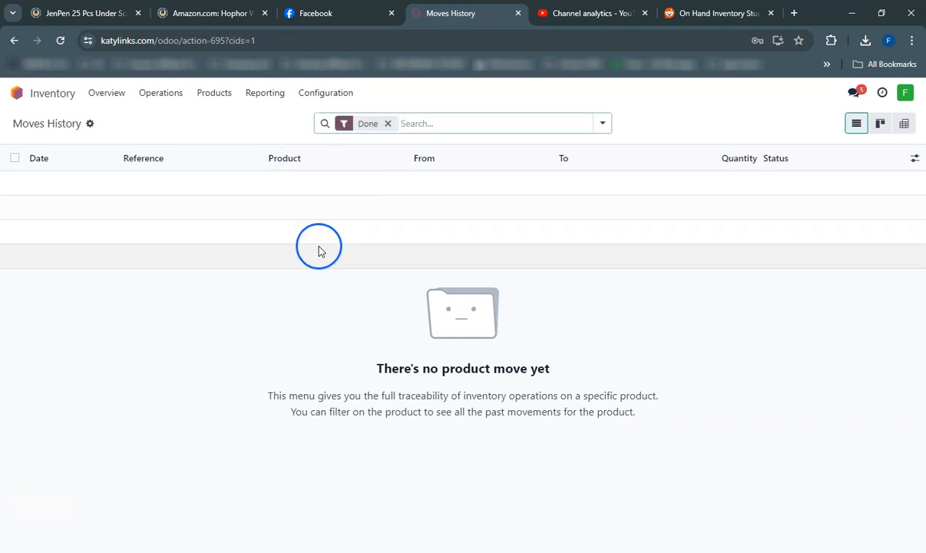
left_click(386, 123)
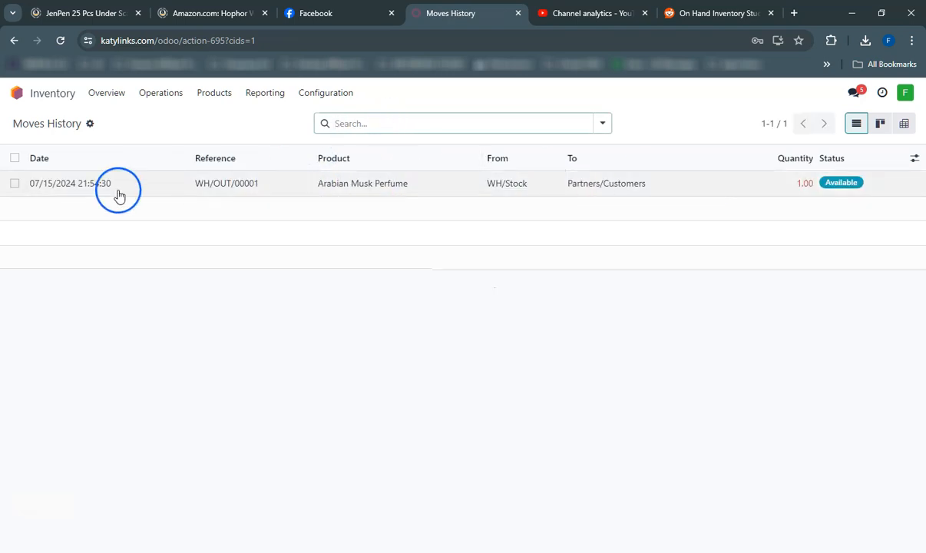
Open the Stock report and look over its product quantities and its filter and grouping options.
left_click(258, 95)
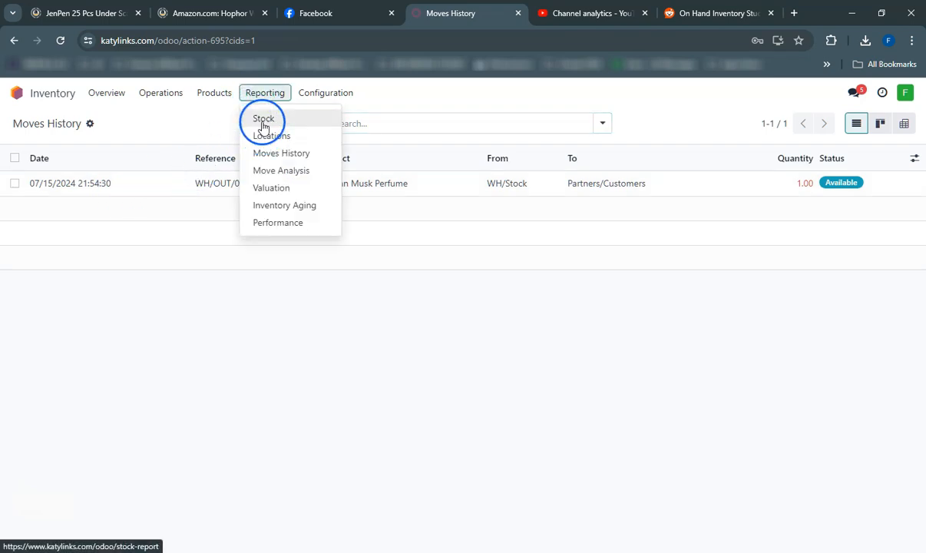
left_click(261, 121)
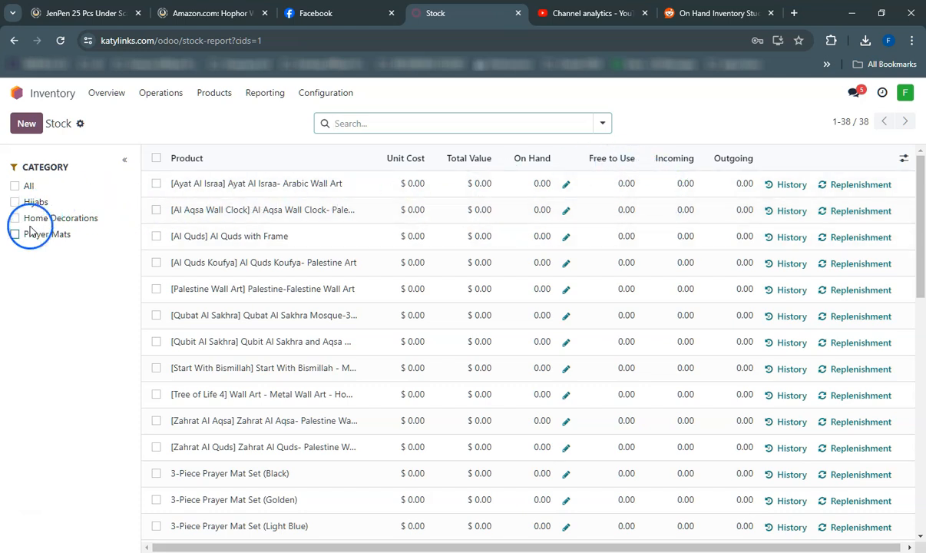
left_click(602, 123)
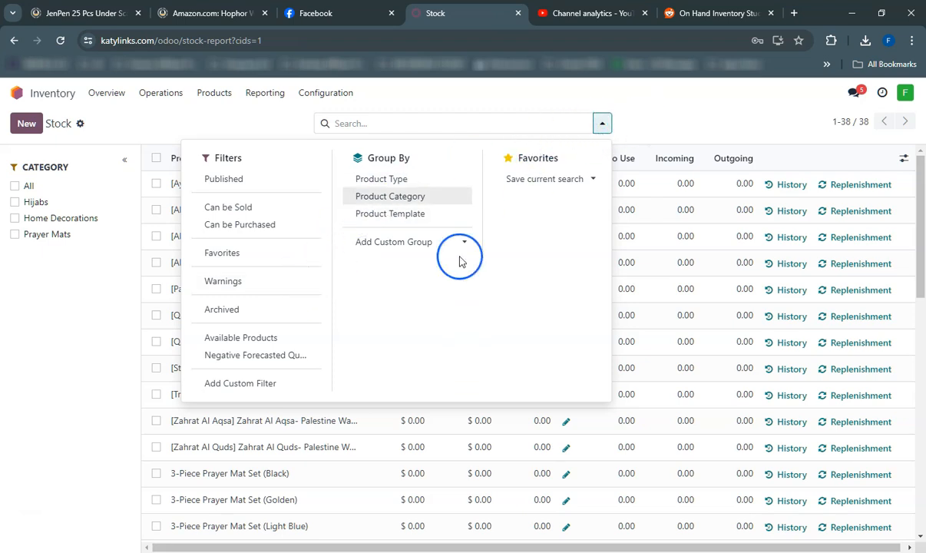
left_click(681, 123)
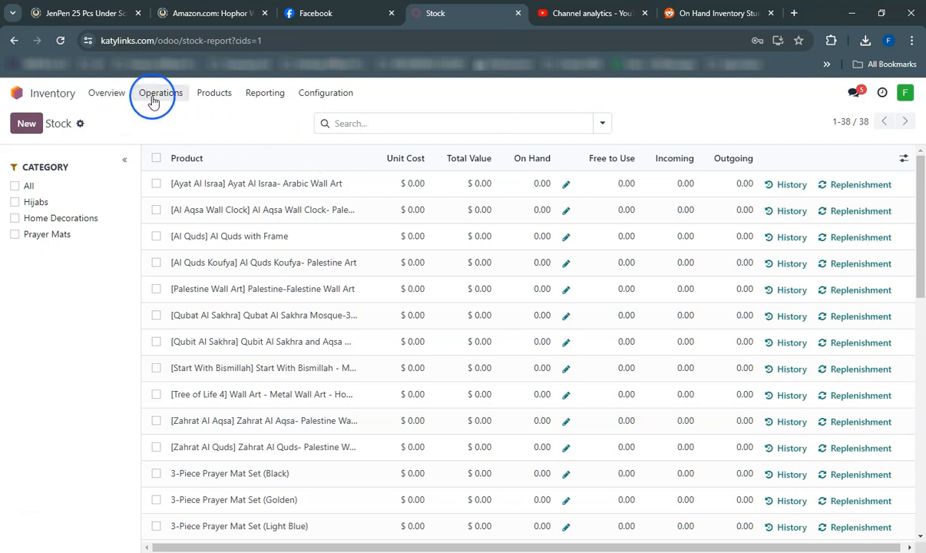
View the list of configured warehouses and the product catalog.
left_click(312, 98)
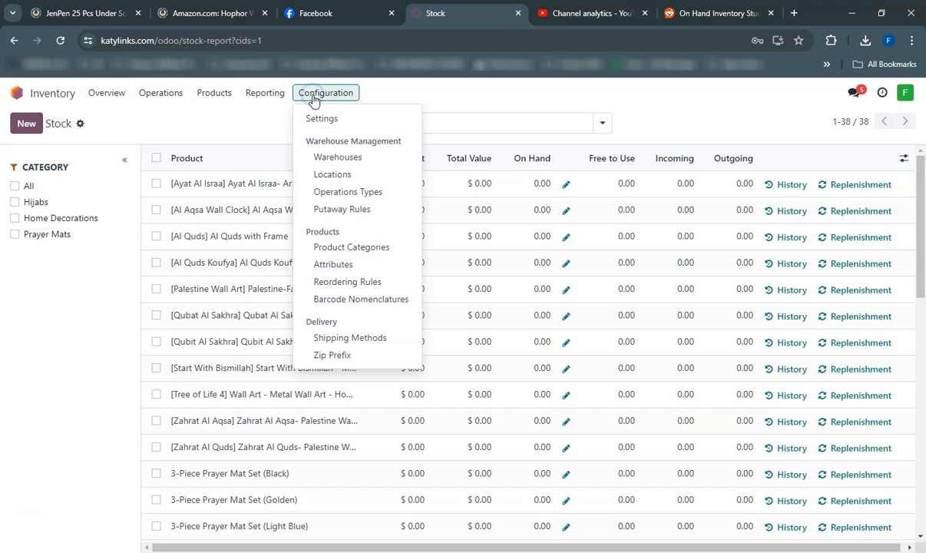
left_click(340, 158)
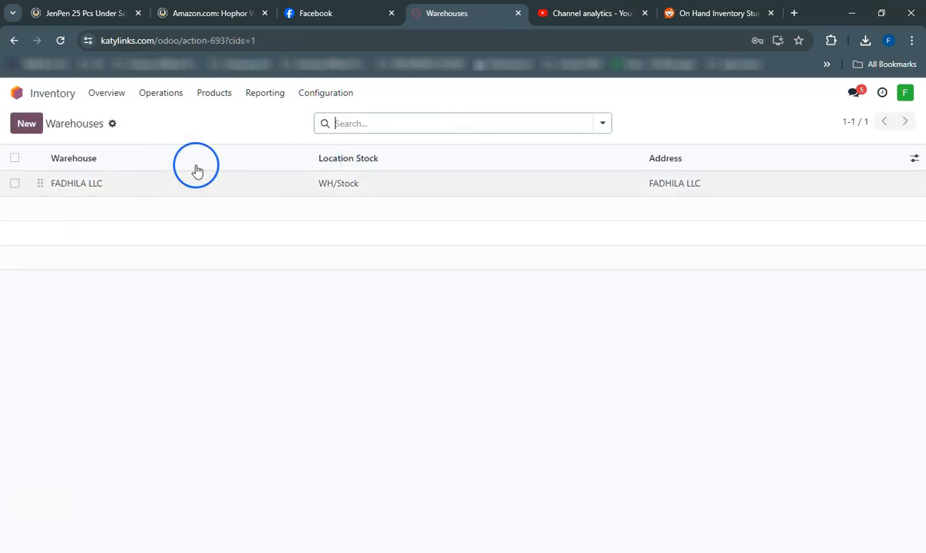
left_click(319, 105)
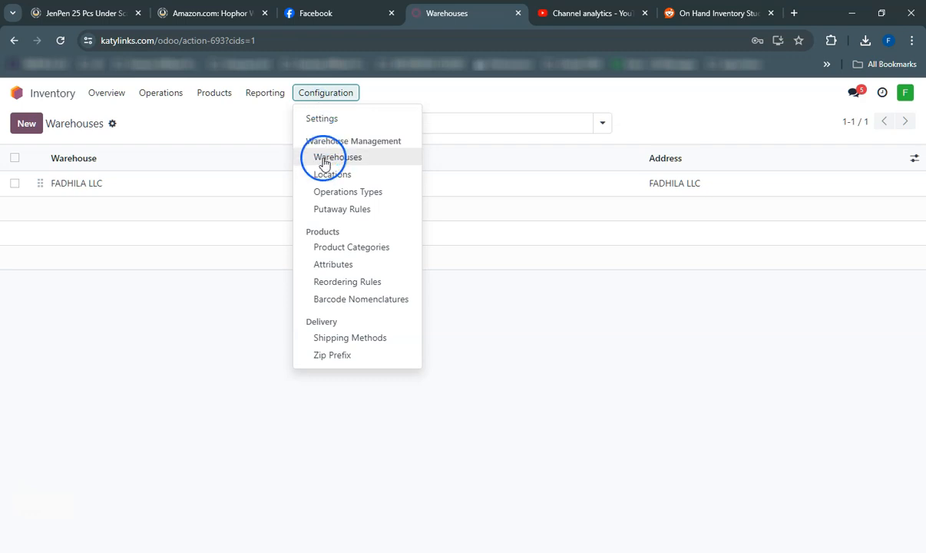
left_click(214, 95)
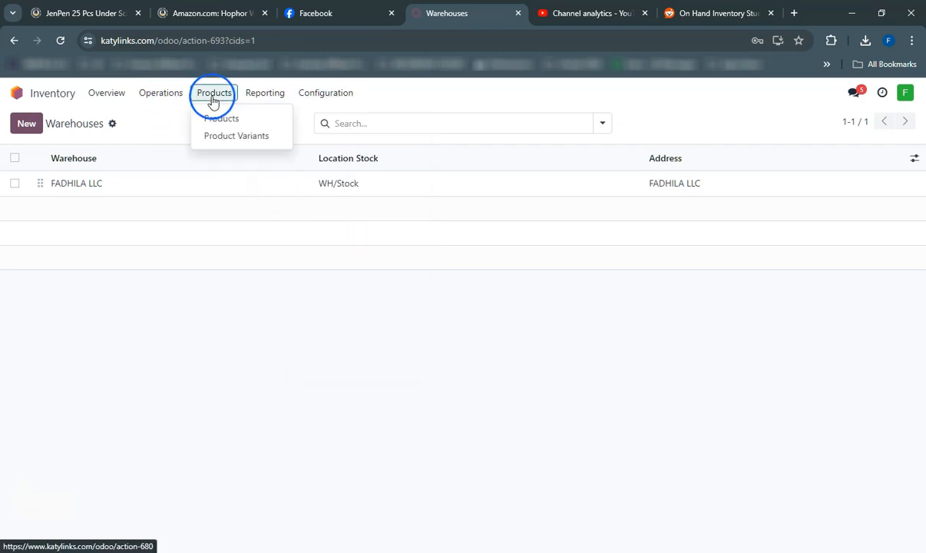
left_click(221, 115)
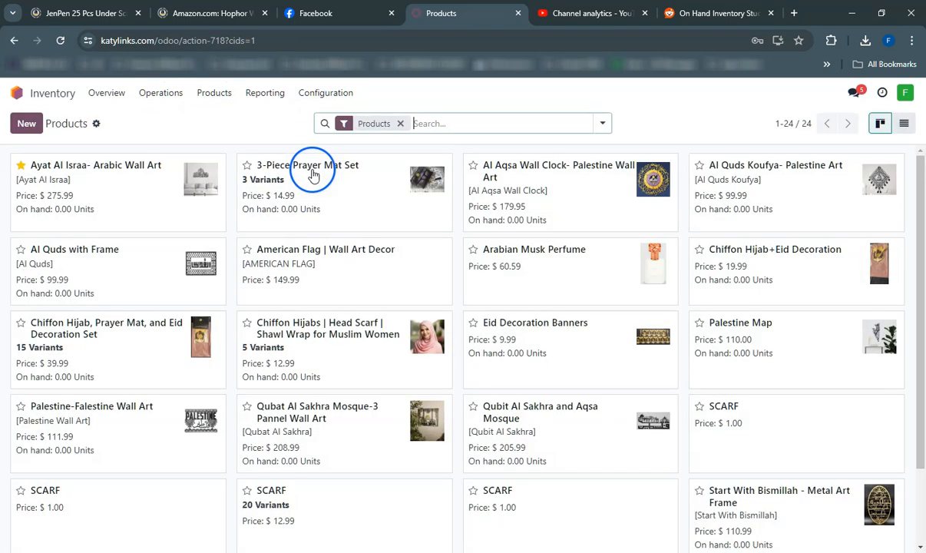
Create a physical inventory adjustment for Ayat Al Israa at WH/Stock with a counted quantity of 5 and apply it.
left_click(160, 94)
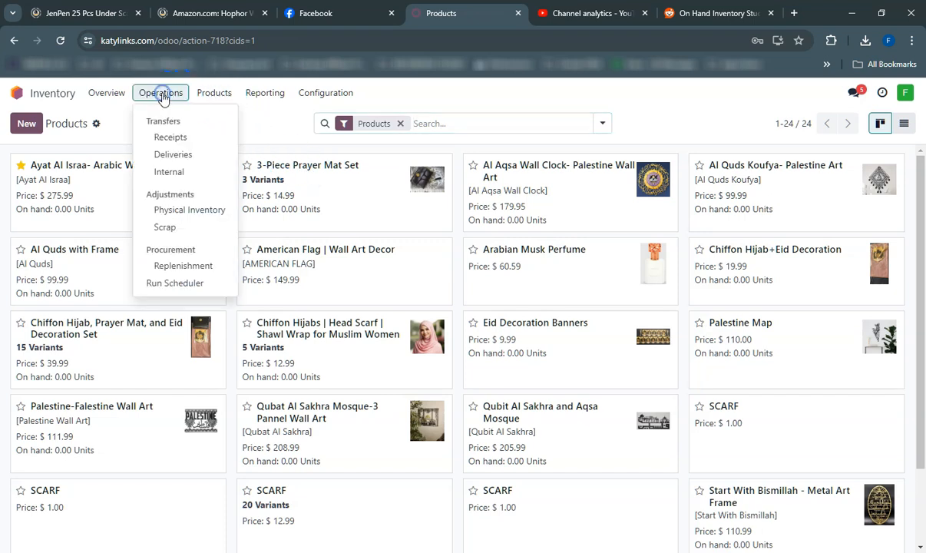
left_click(184, 210)
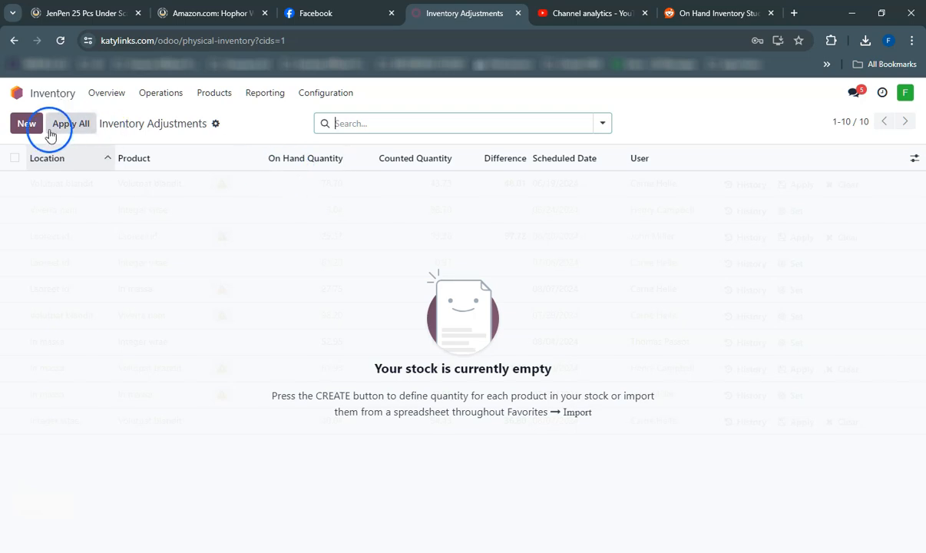
left_click(26, 124)
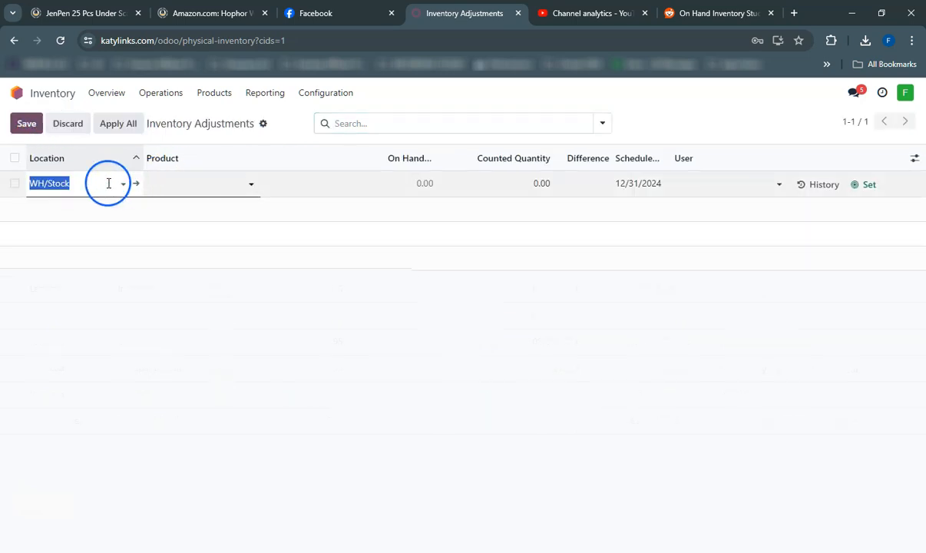
left_click(197, 184)
left_click(204, 206)
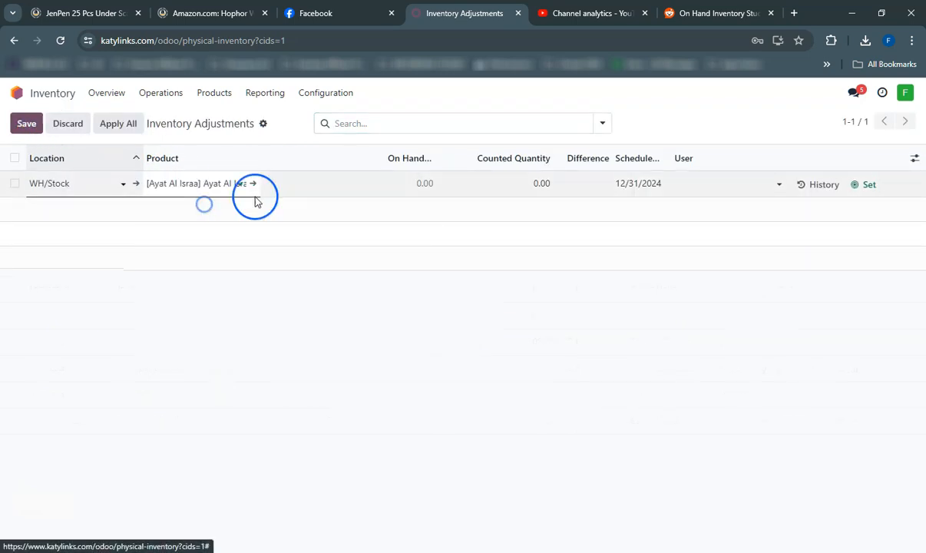
left_click(415, 188)
left_click(571, 199)
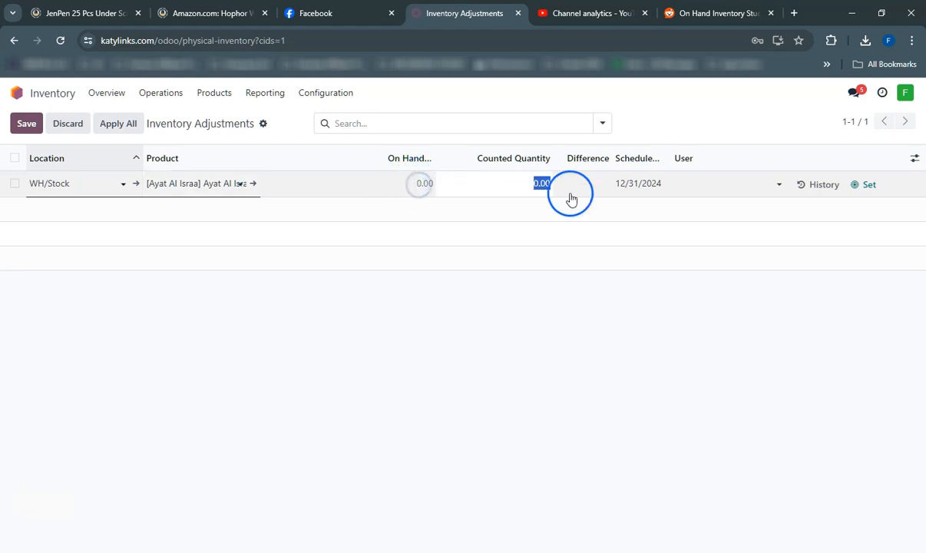
type("5")
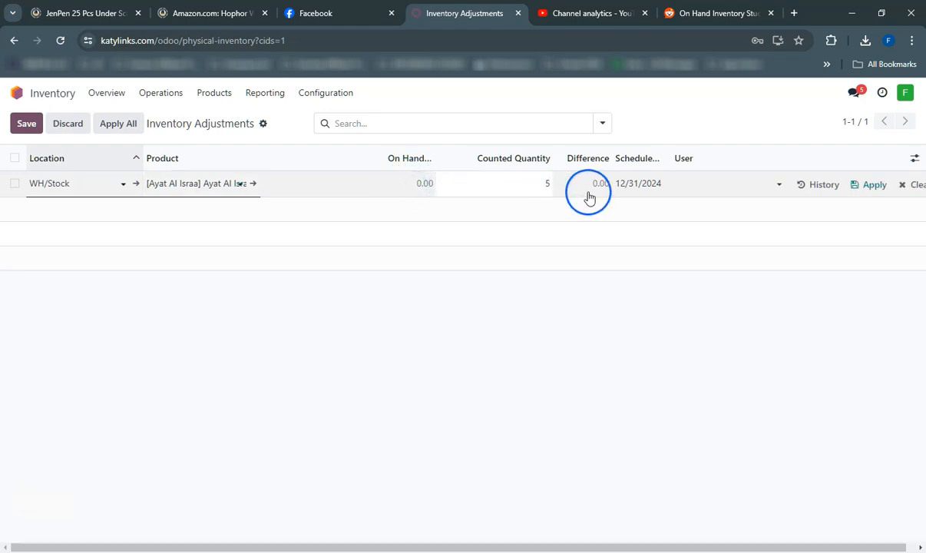
left_click(859, 192)
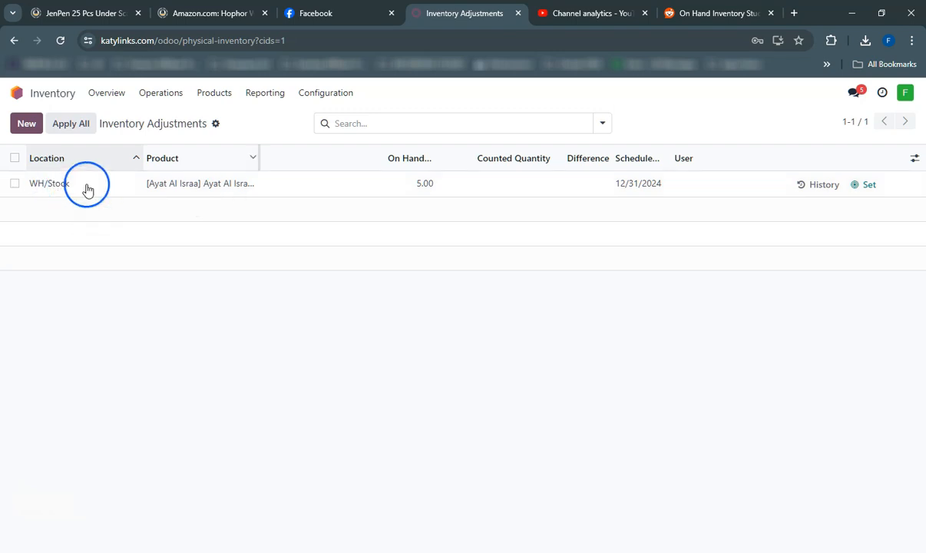
From the Stock report, open the Ayat Al Israa inventory adjustment, set its counted quantity to 1, save and apply it.
left_click(278, 97)
left_click(269, 118)
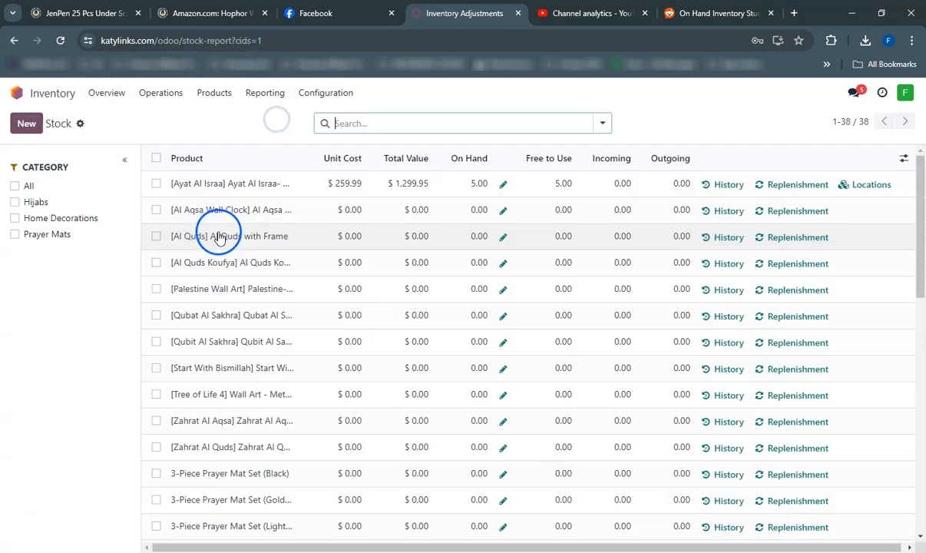
left_click(504, 187)
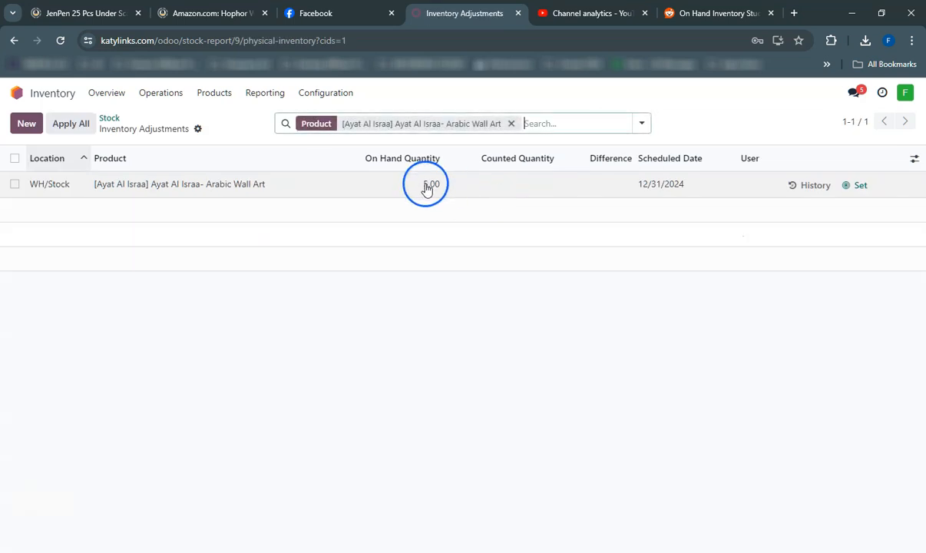
left_click(427, 187)
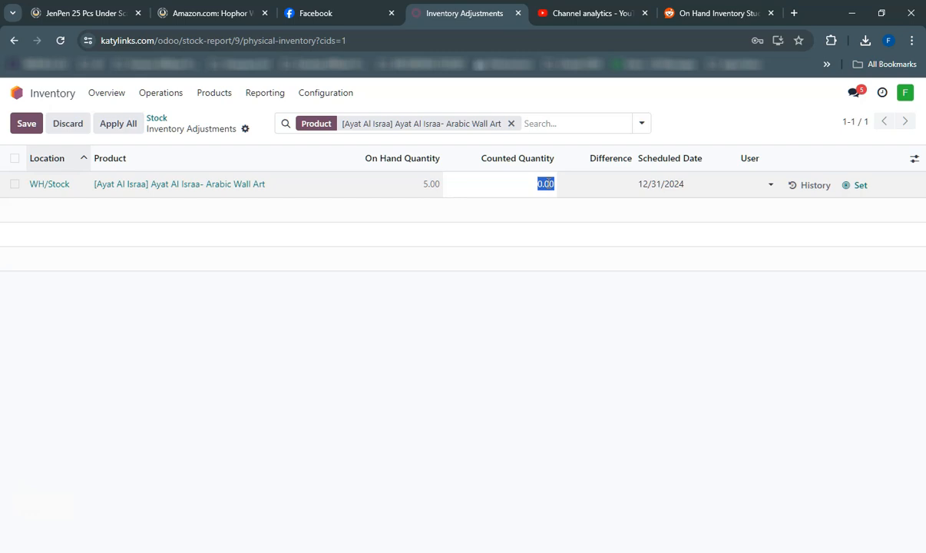
type("1")
left_click(540, 203)
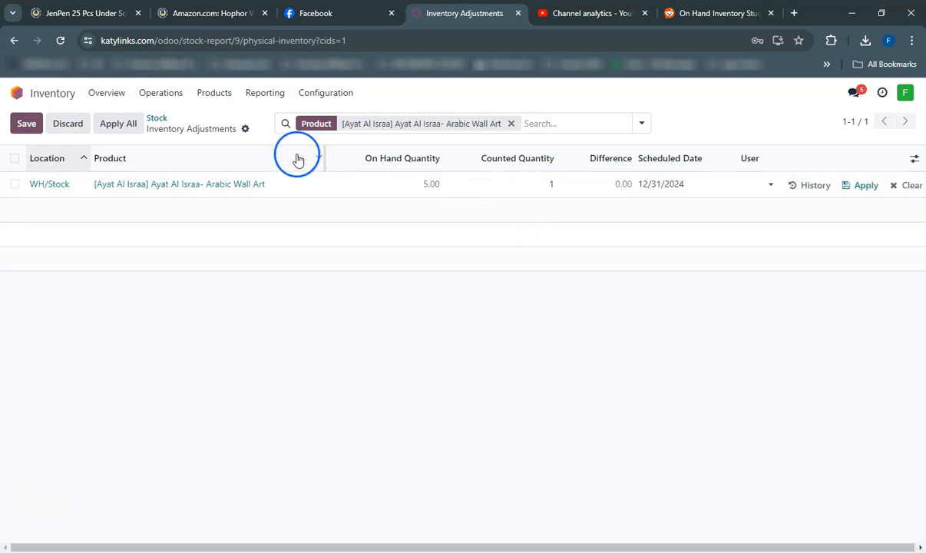
left_click(30, 125)
left_click(465, 254)
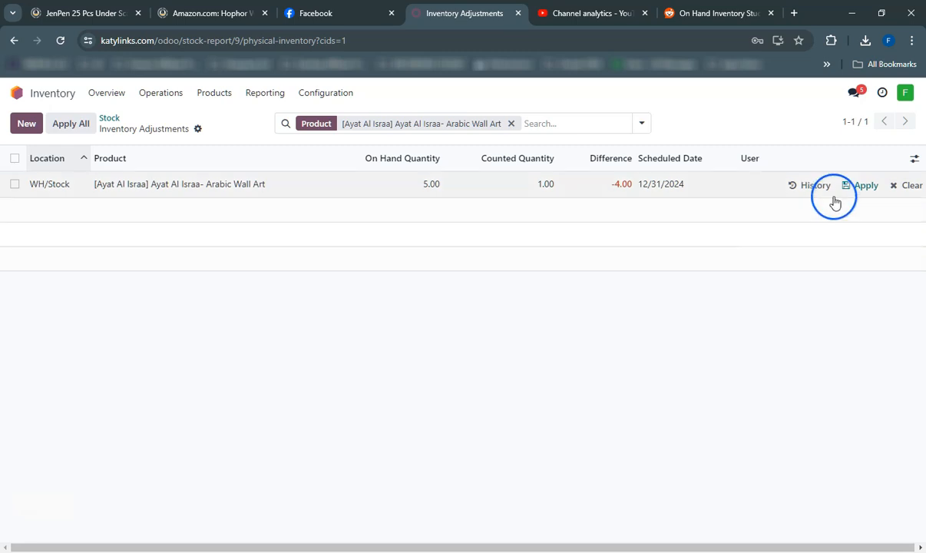
left_click(856, 187)
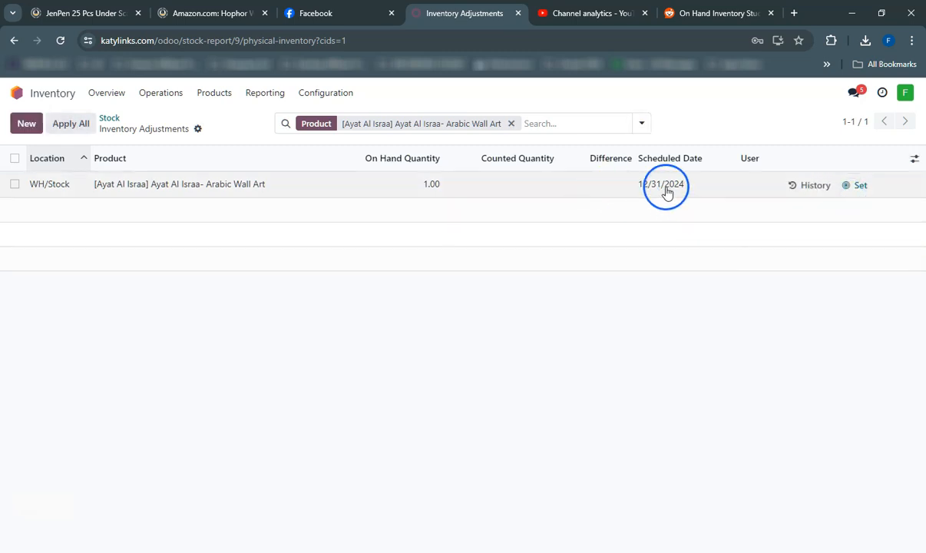
Reopen the Stock report to check the on-hand quantity of Ayat Al Israa.
left_click(259, 98)
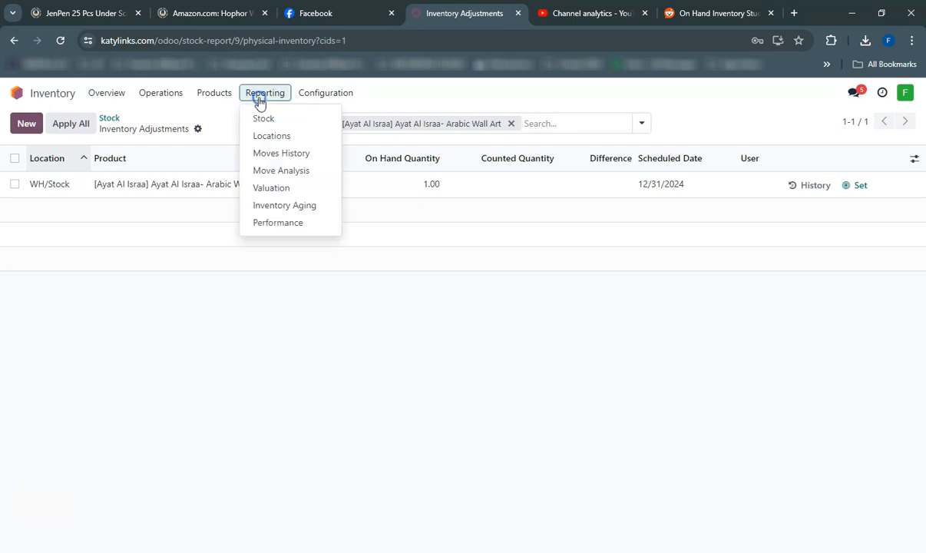
left_click(263, 119)
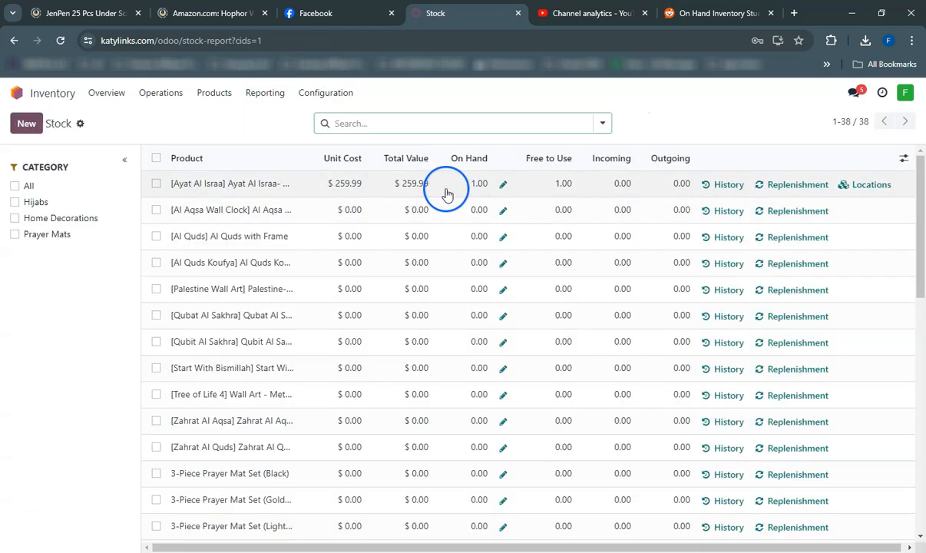